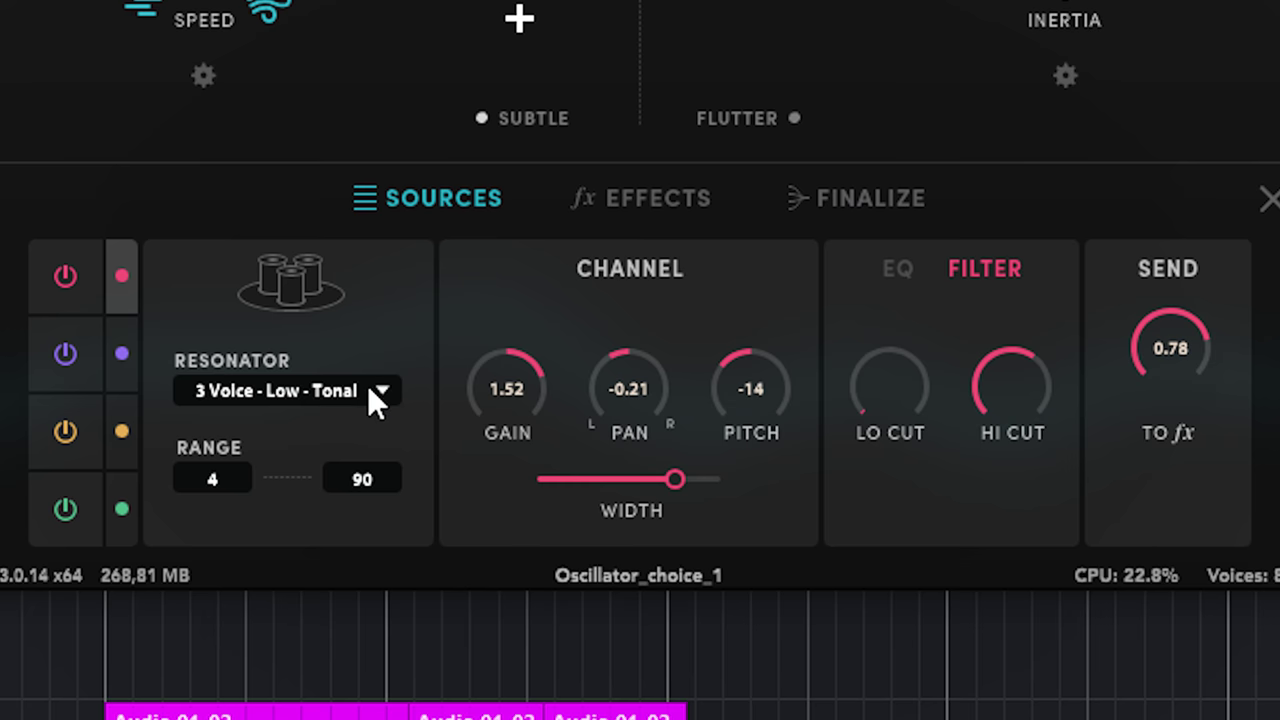
- Set the pink source's resonator to 1 Voice - High - Broad, then review the purple, orange and green sources
click(370, 390)
click(343, 243)
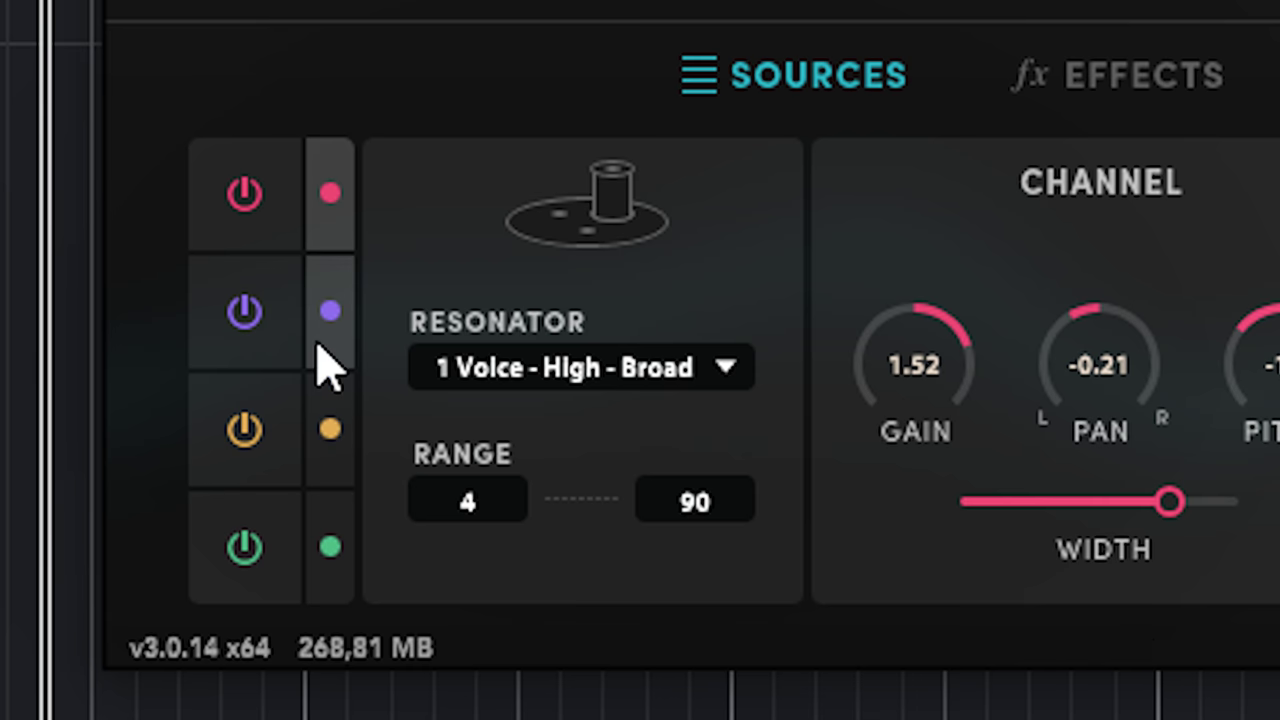
click(320, 343)
click(331, 472)
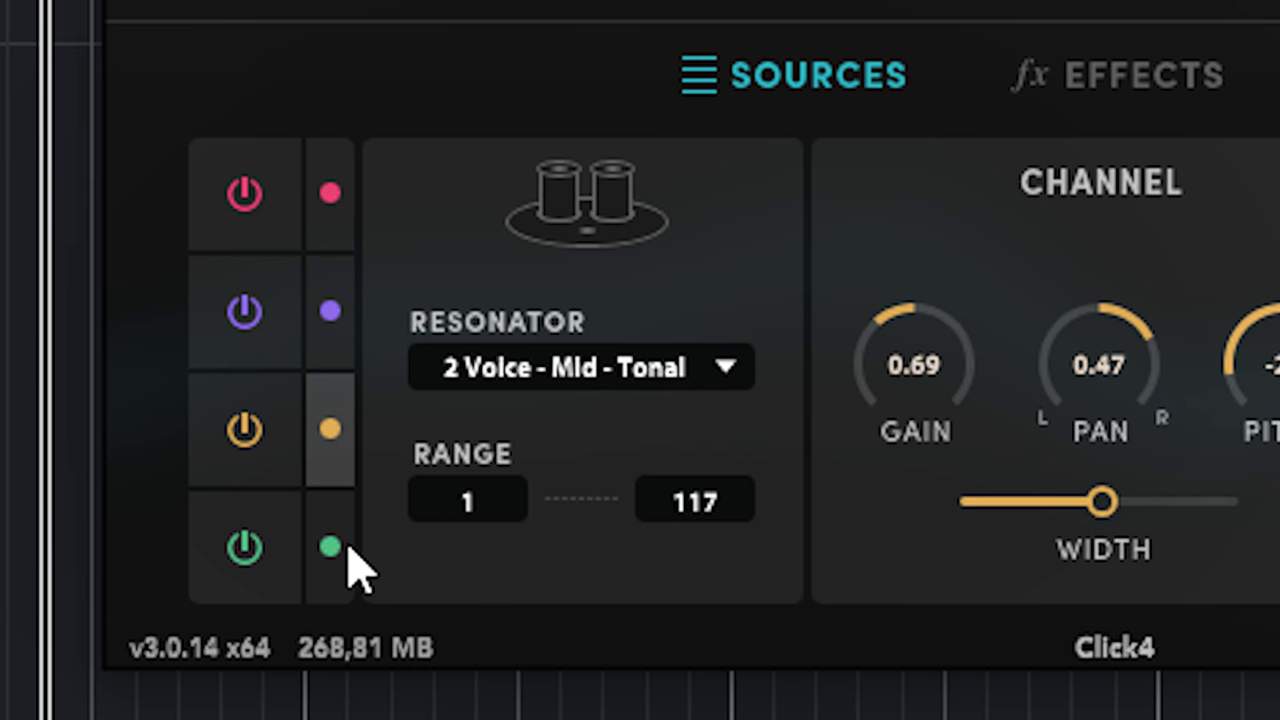
click(340, 590)
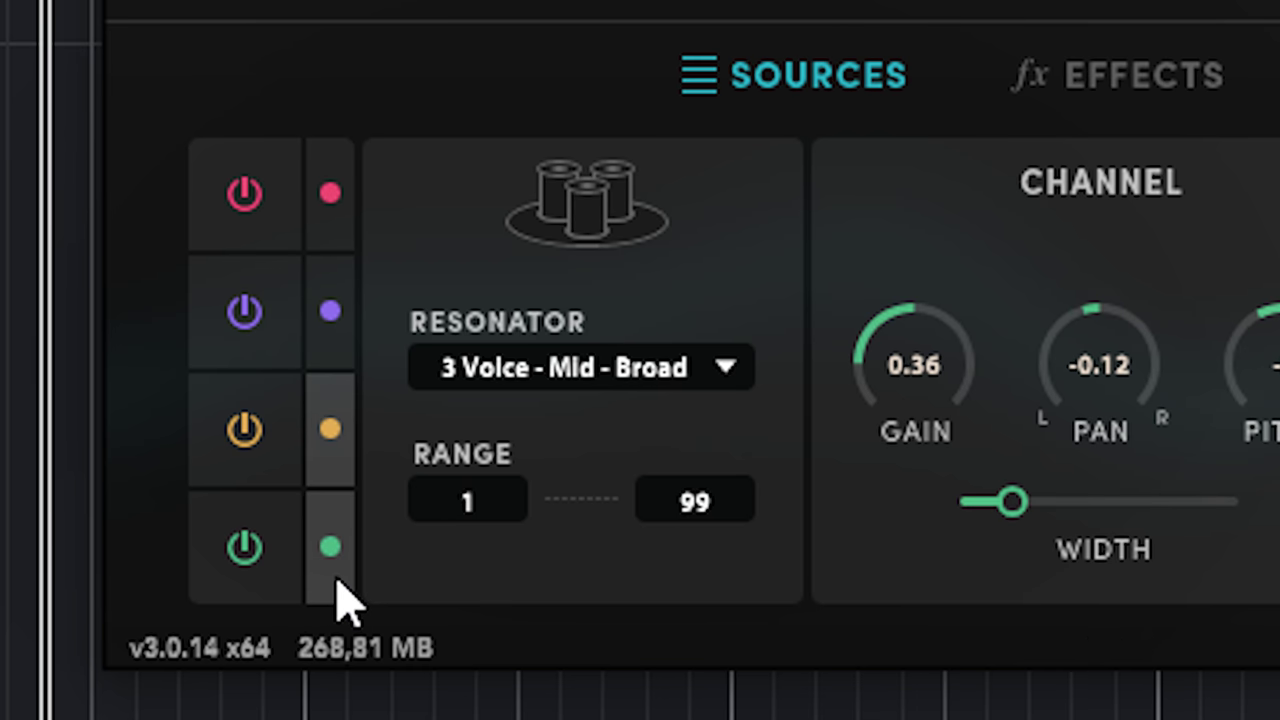
click(326, 240)
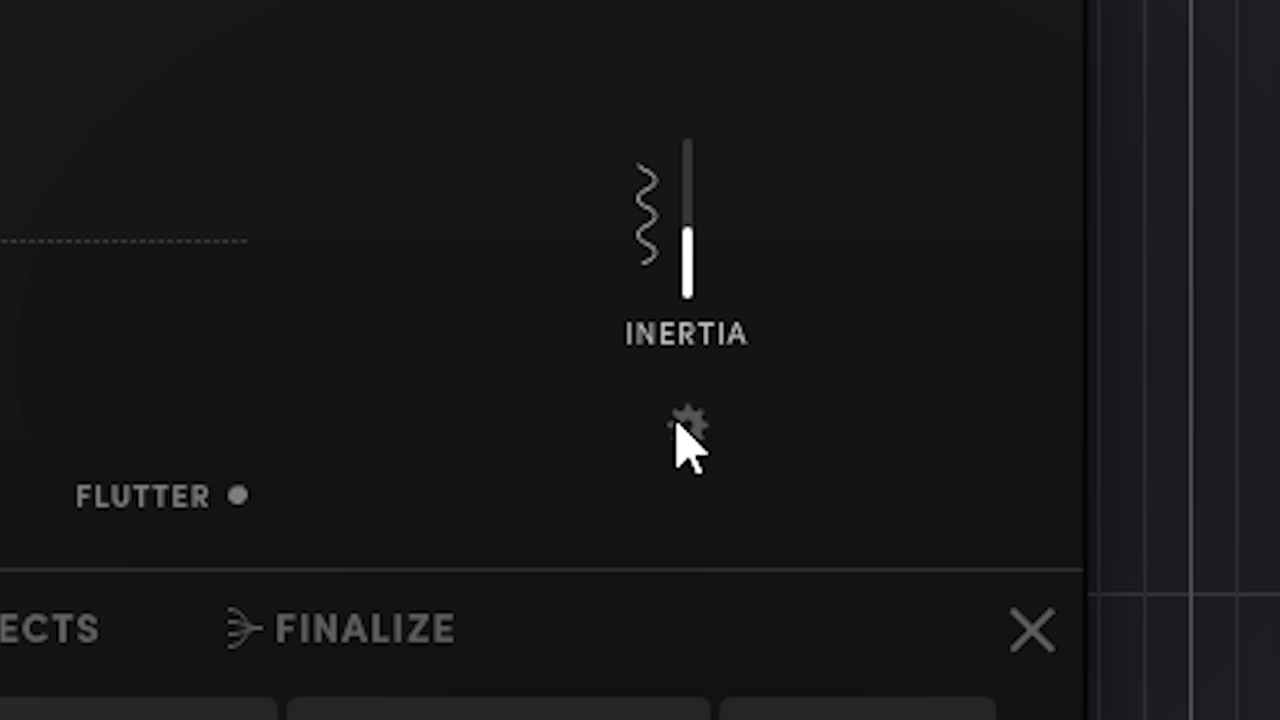
- Lower the purple and pink source attenuation levels
click(688, 428)
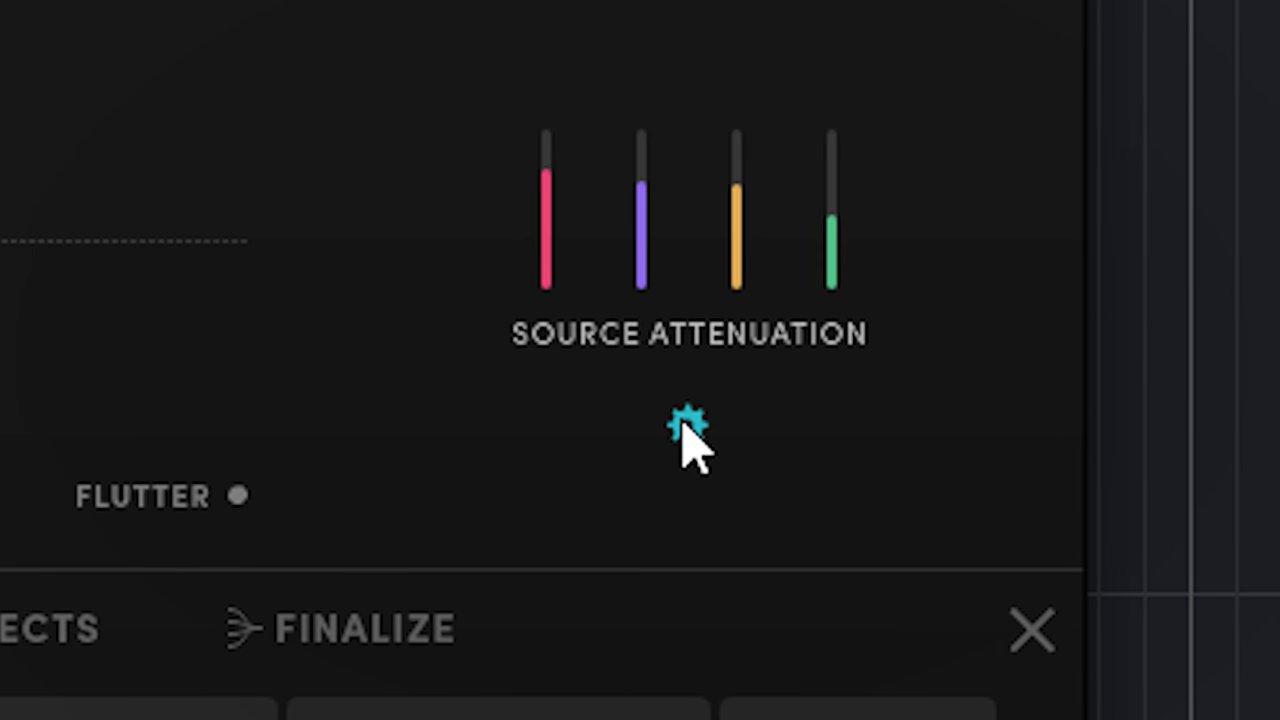
drag(630, 285, 632, 293)
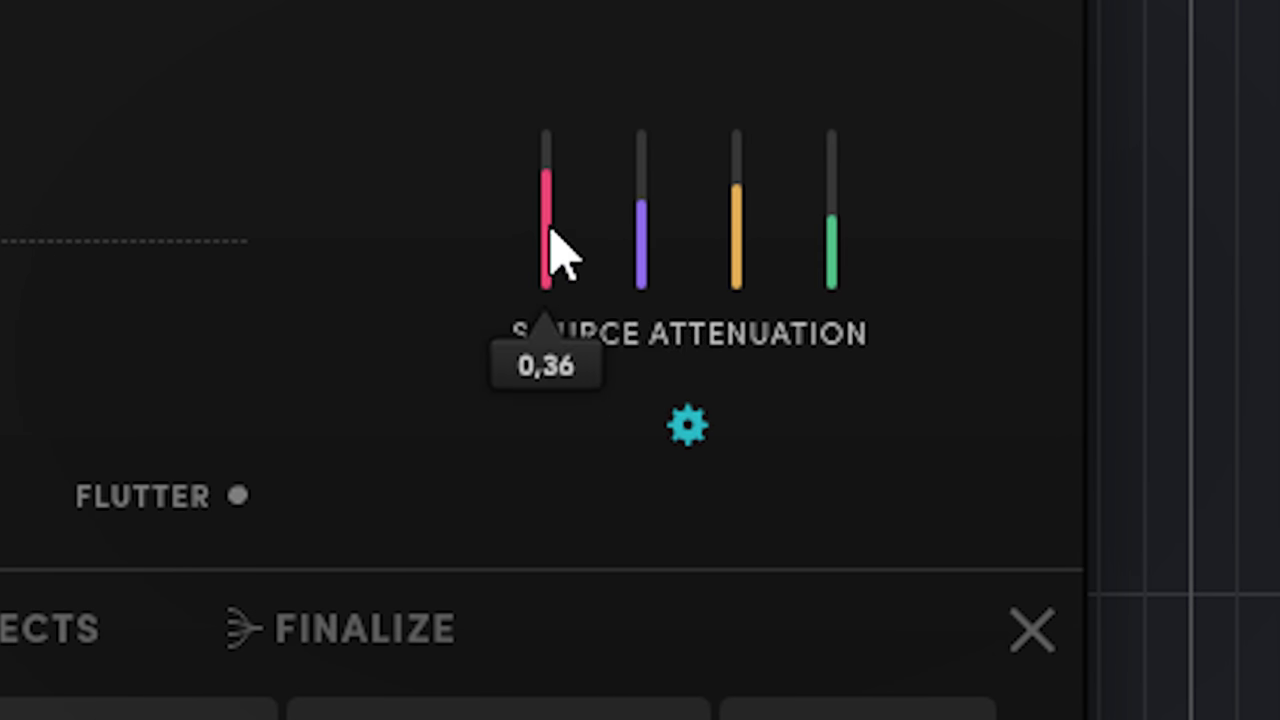
drag(517, 418, 519, 440)
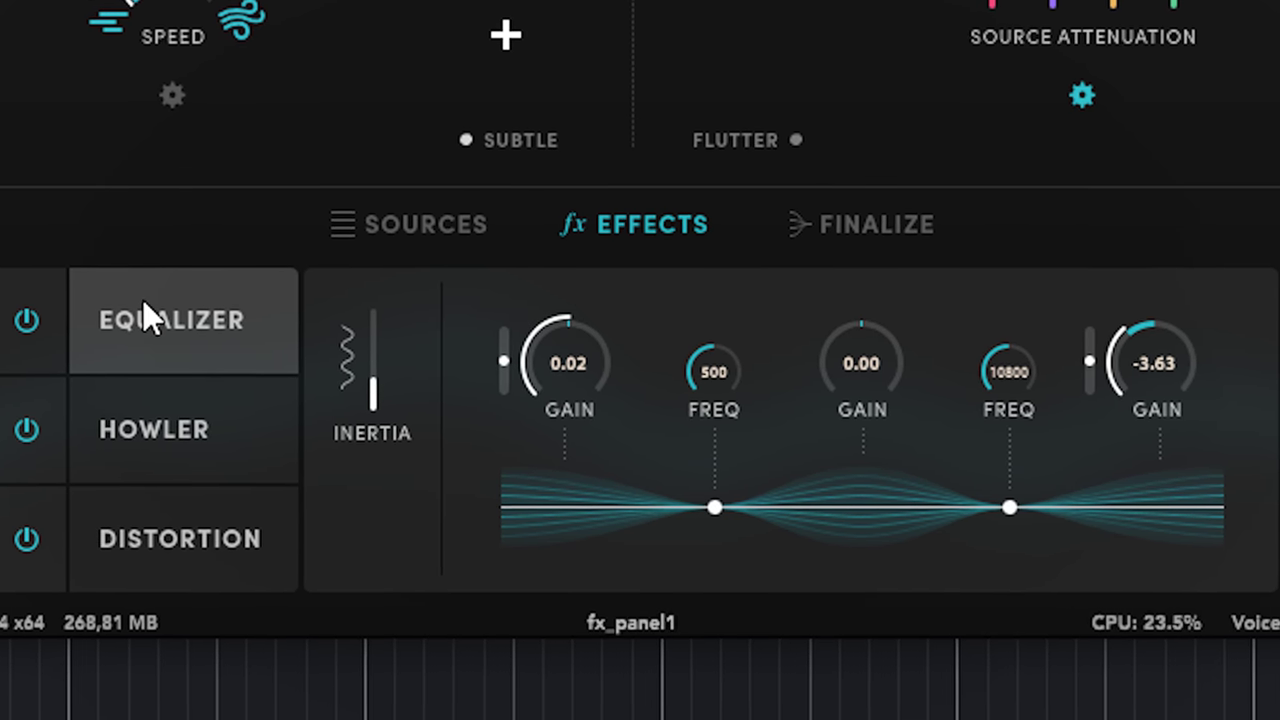
- Review the Howler and Distortion effects, setting Distortion inertia to a mid position
click(168, 440)
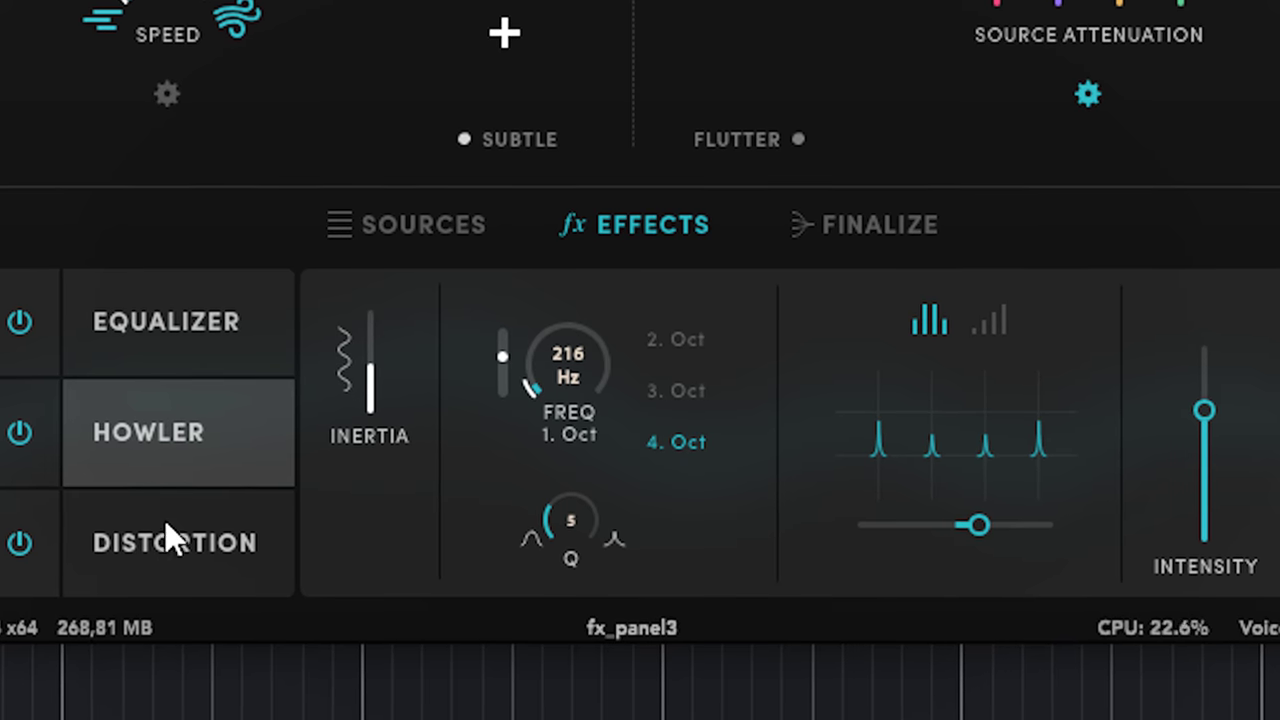
click(165, 548)
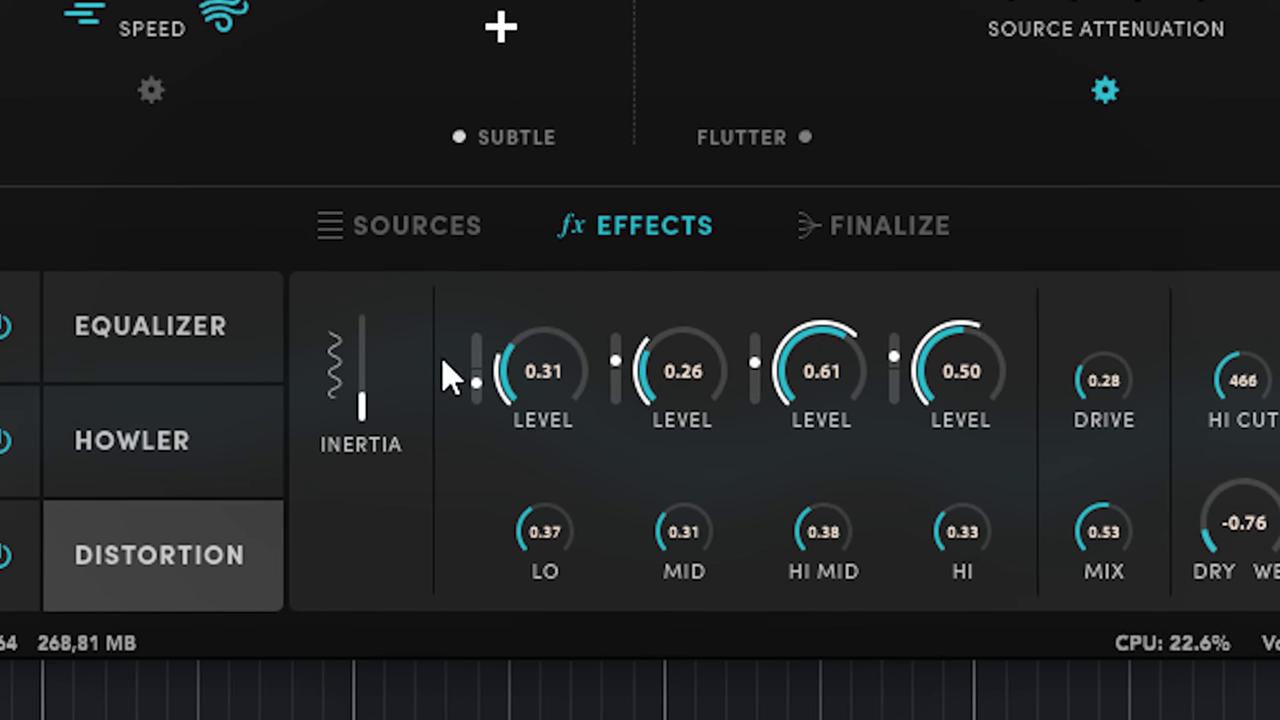
mouse_move(366, 420)
mouse_down()
mouse_move(414, 300)
mouse_move(403, 414)
mouse_move(420, 385)
mouse_up()
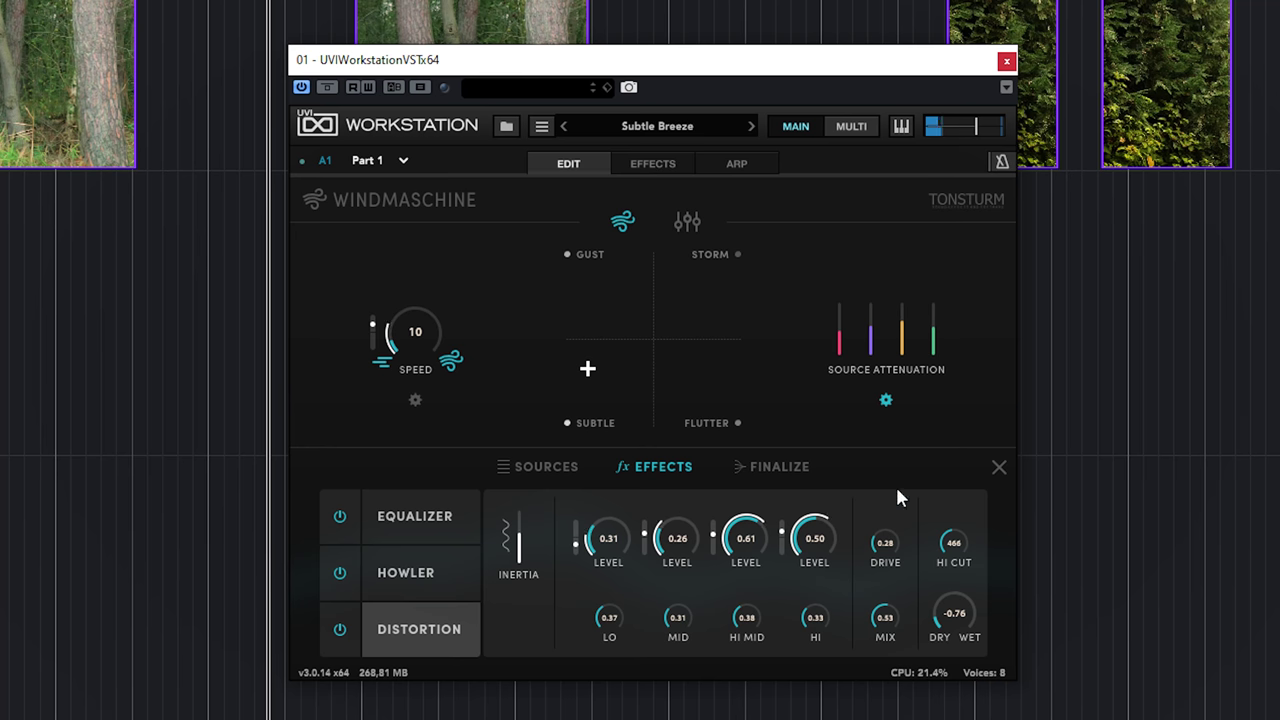
- On the Finalize page, lower the Blend sources level to 0.38
click(779, 466)
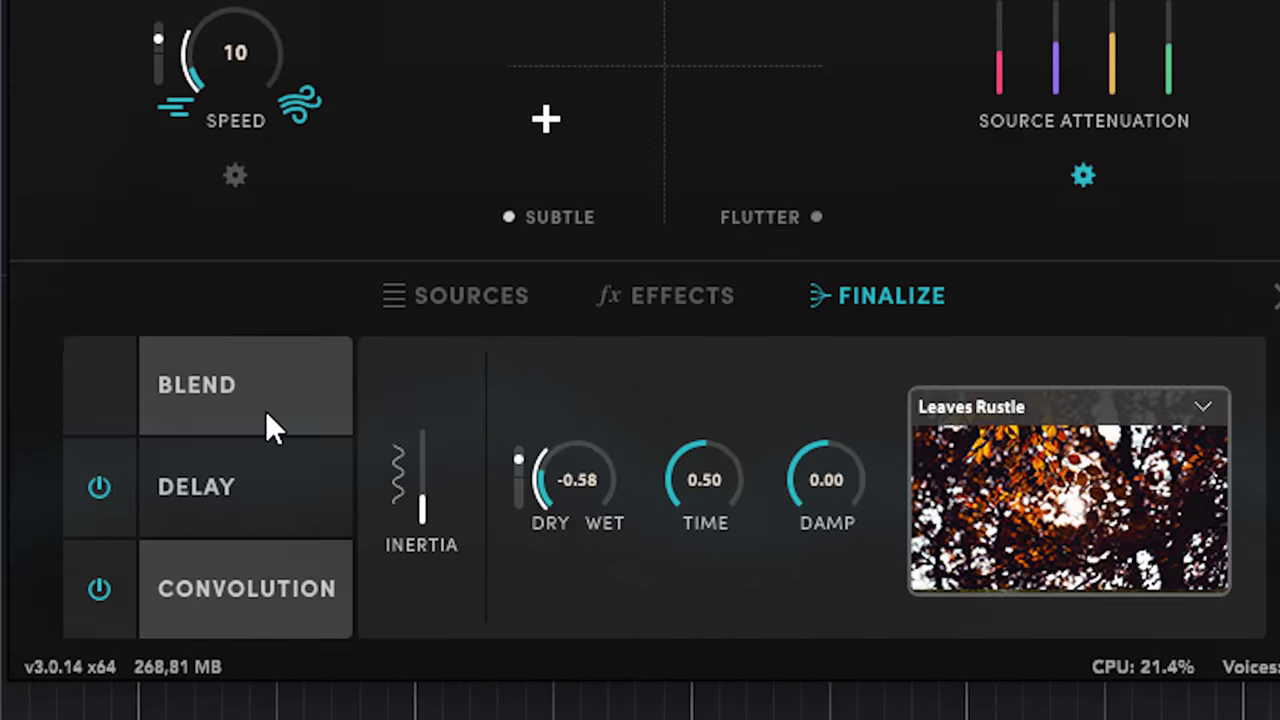
click(428, 530)
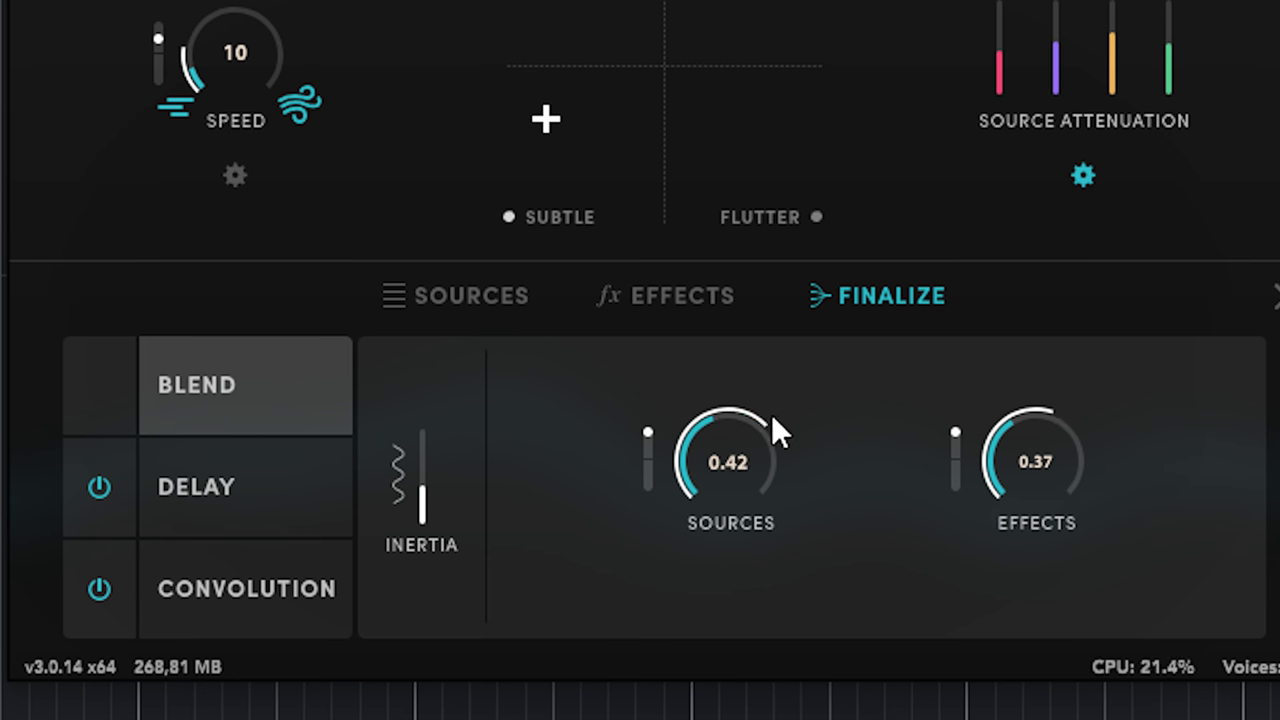
drag(771, 413, 760, 433)
- Try the Metal and Dog convolution impulses, settling on Realistic IRs > Swampland
click(282, 507)
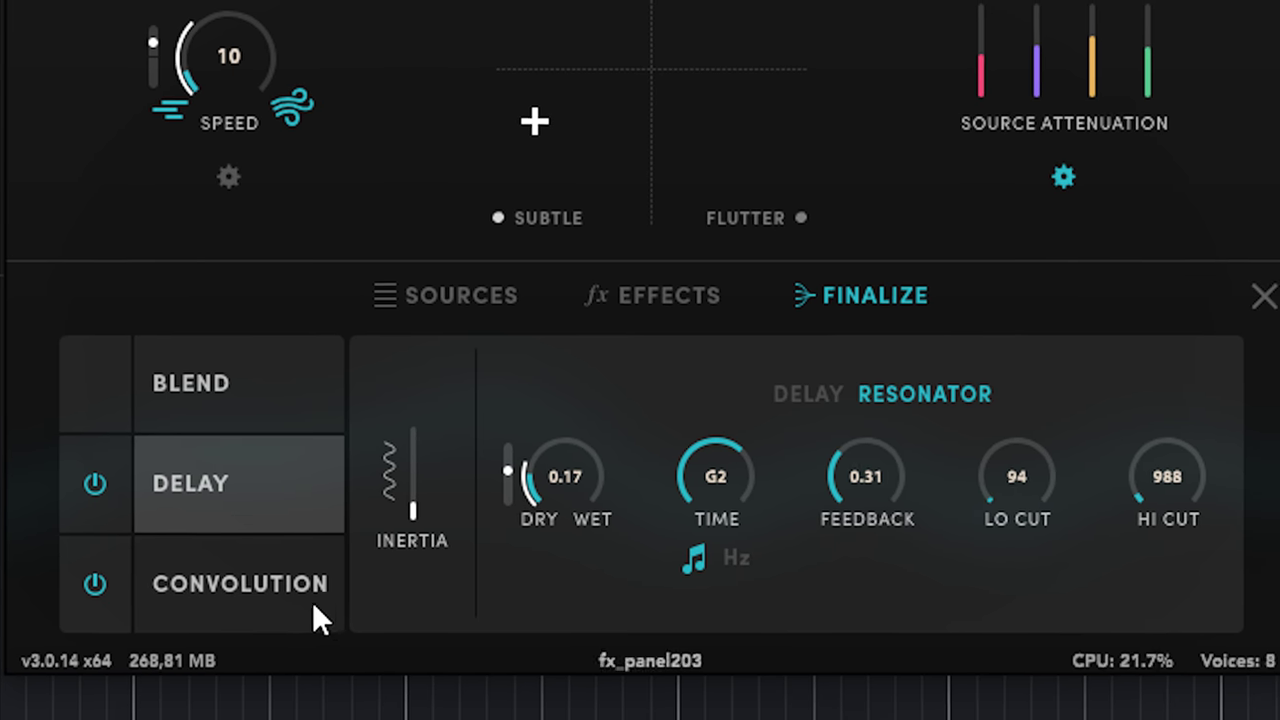
click(260, 600)
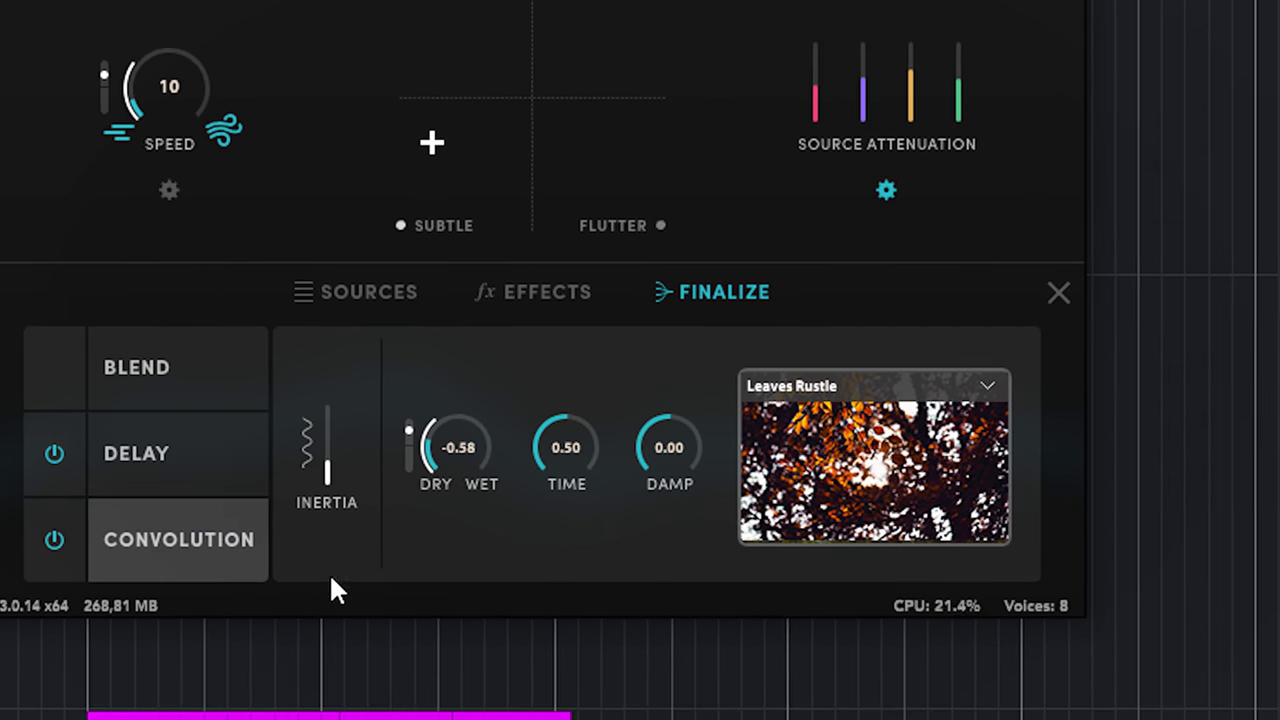
click(865, 380)
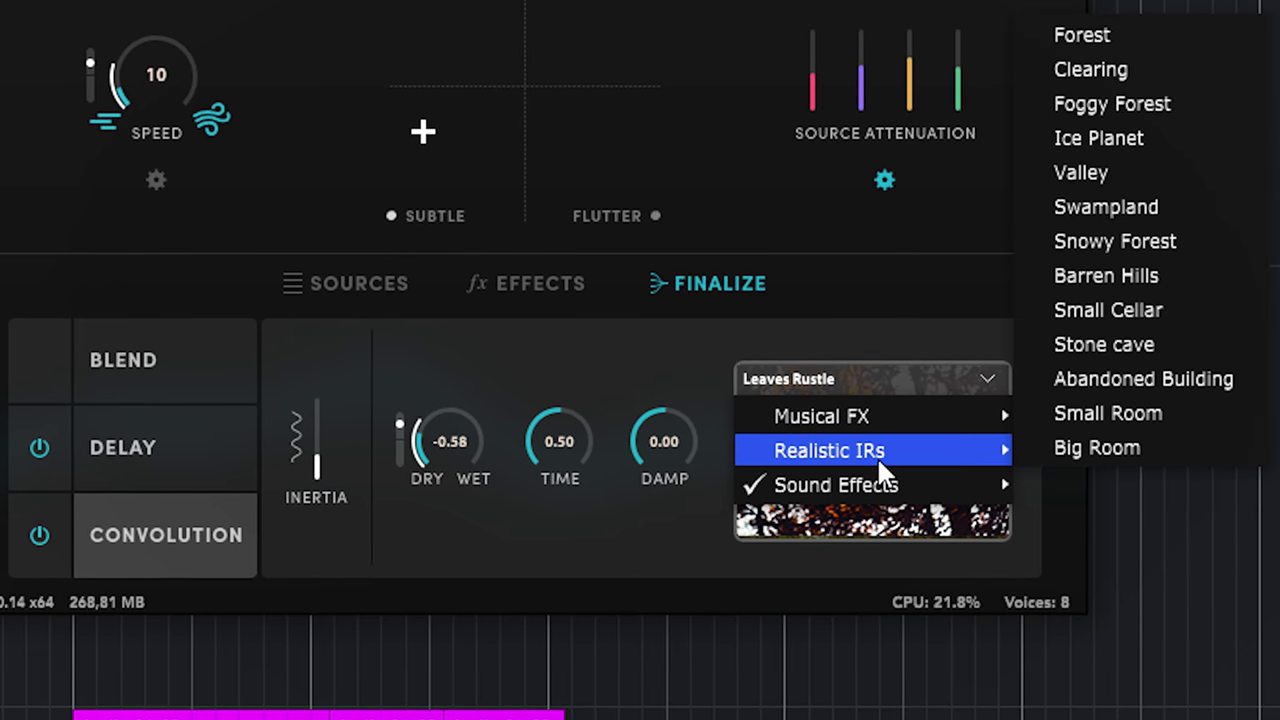
mouse_move(824, 411)
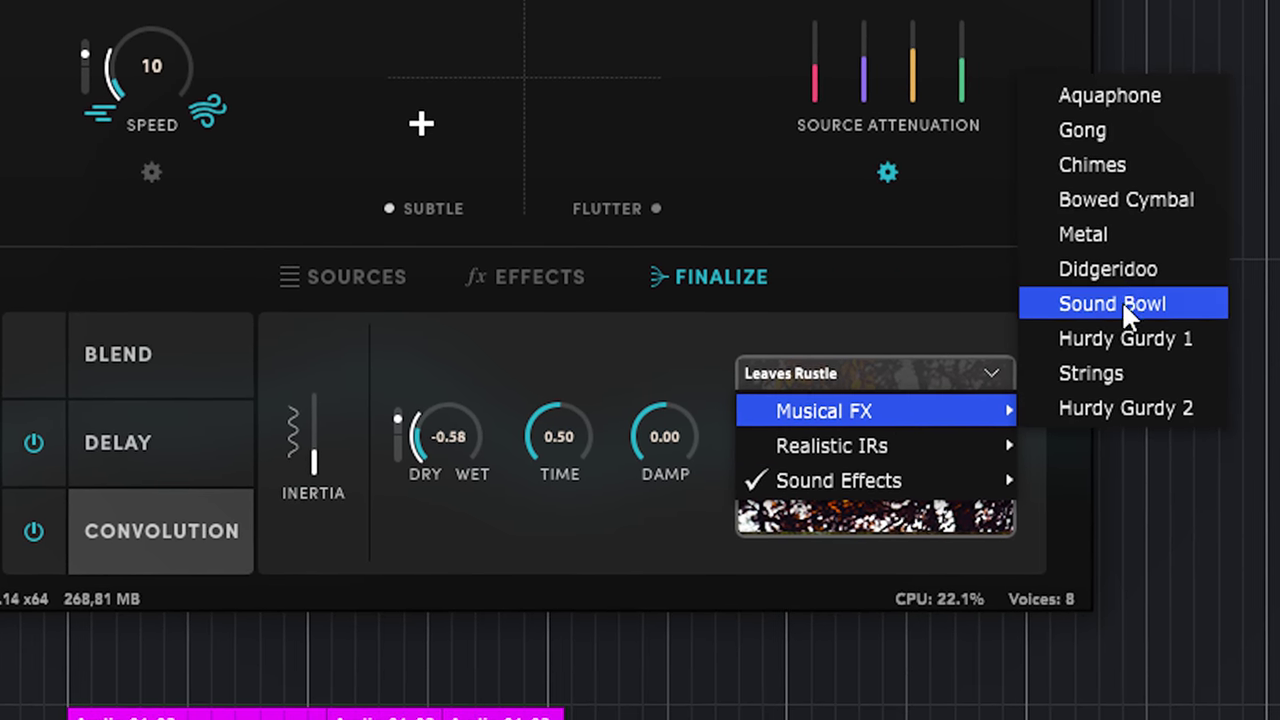
click(1130, 231)
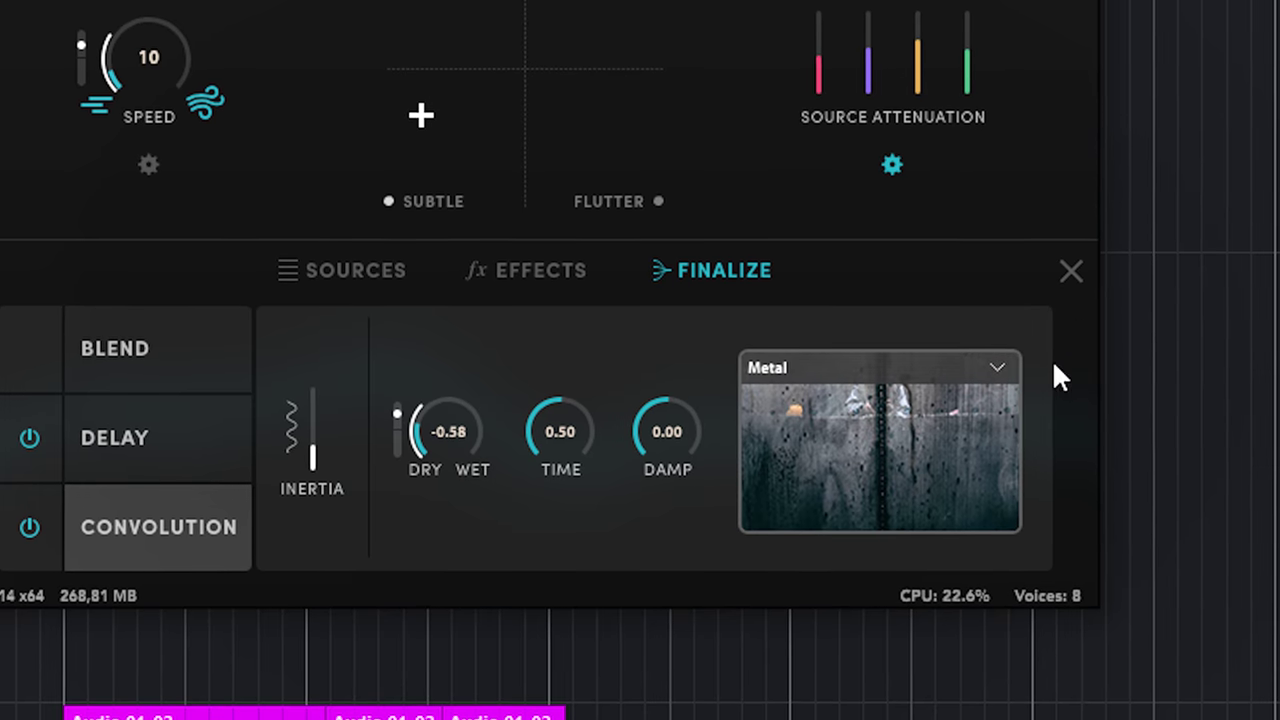
click(868, 367)
mouse_move(850, 472)
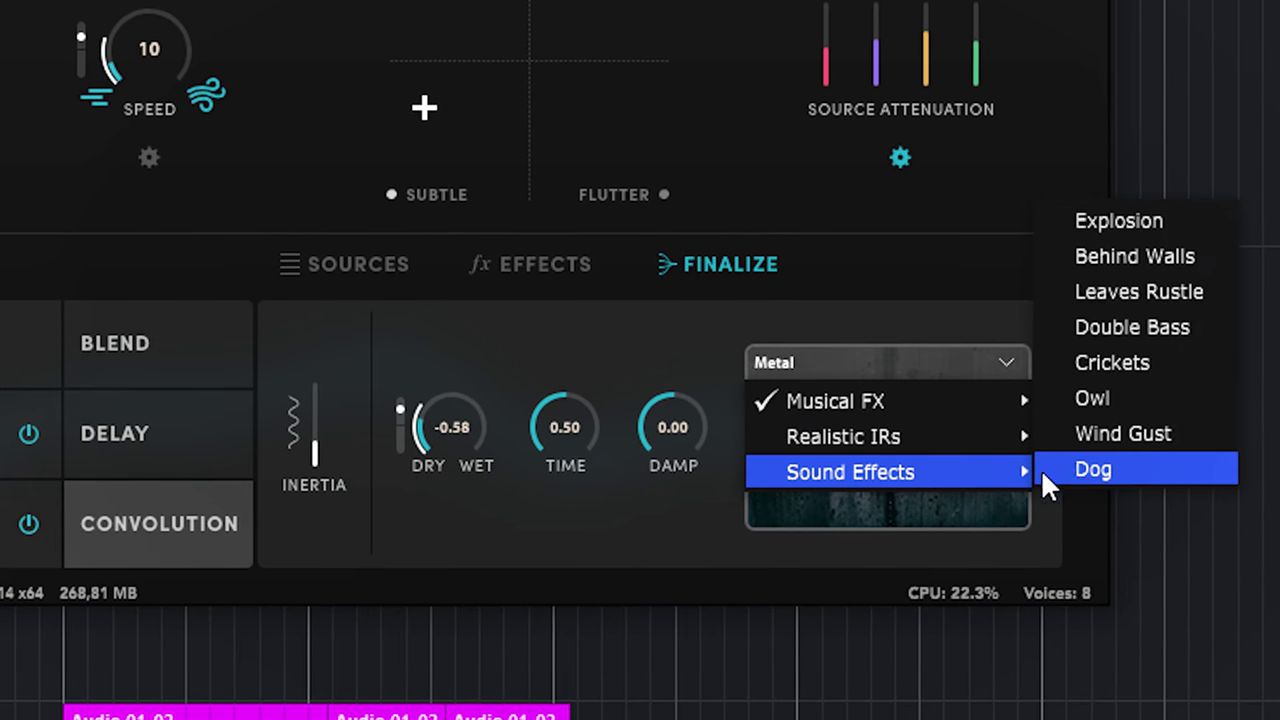
click(1080, 466)
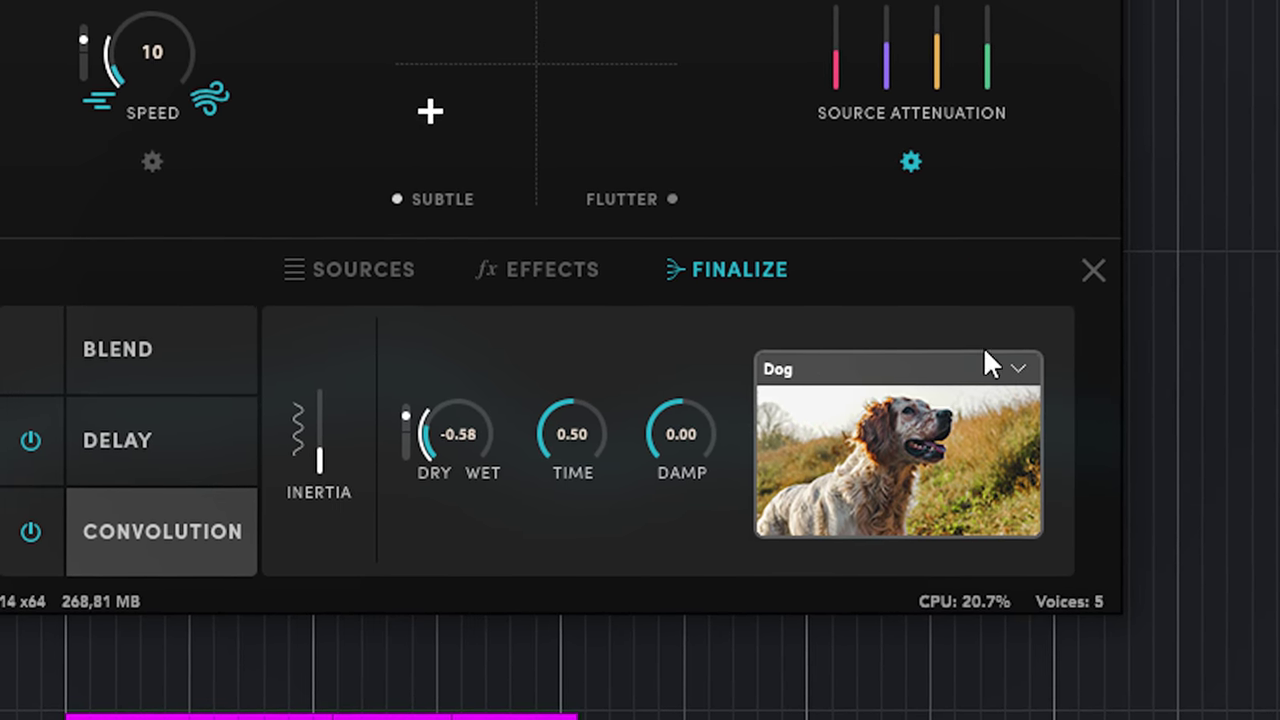
click(949, 368)
mouse_move(900, 452)
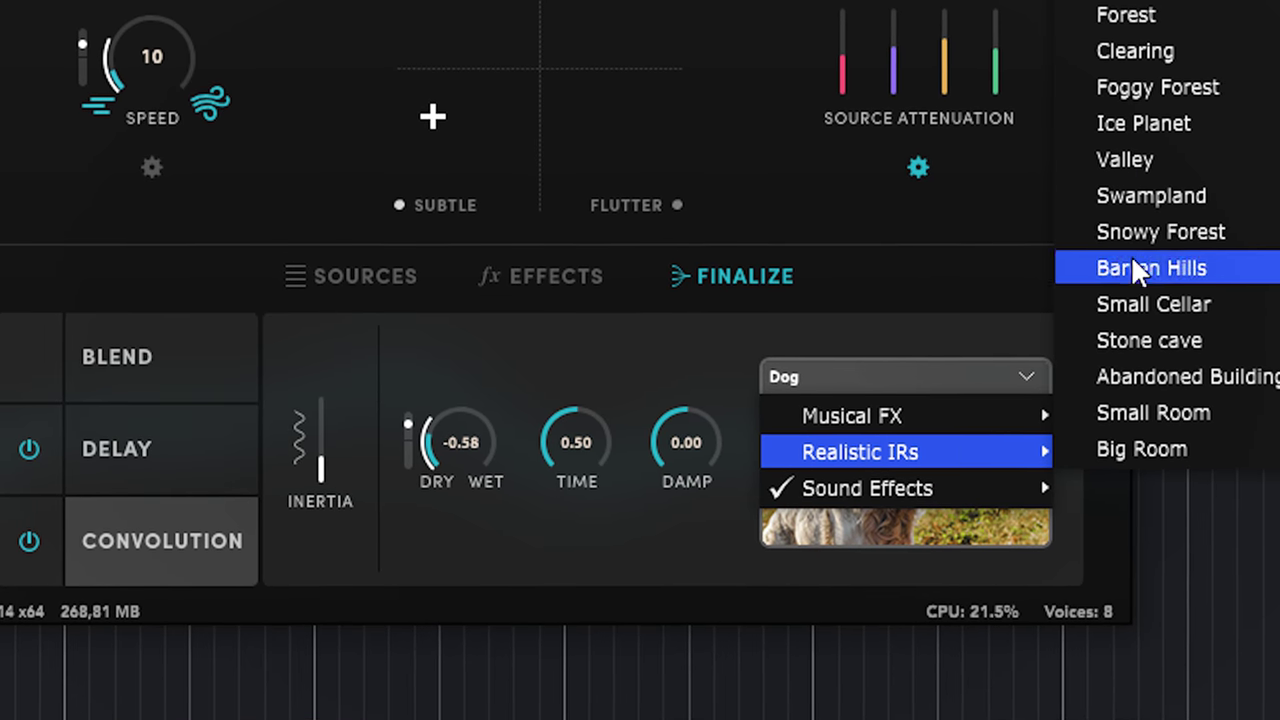
click(1150, 200)
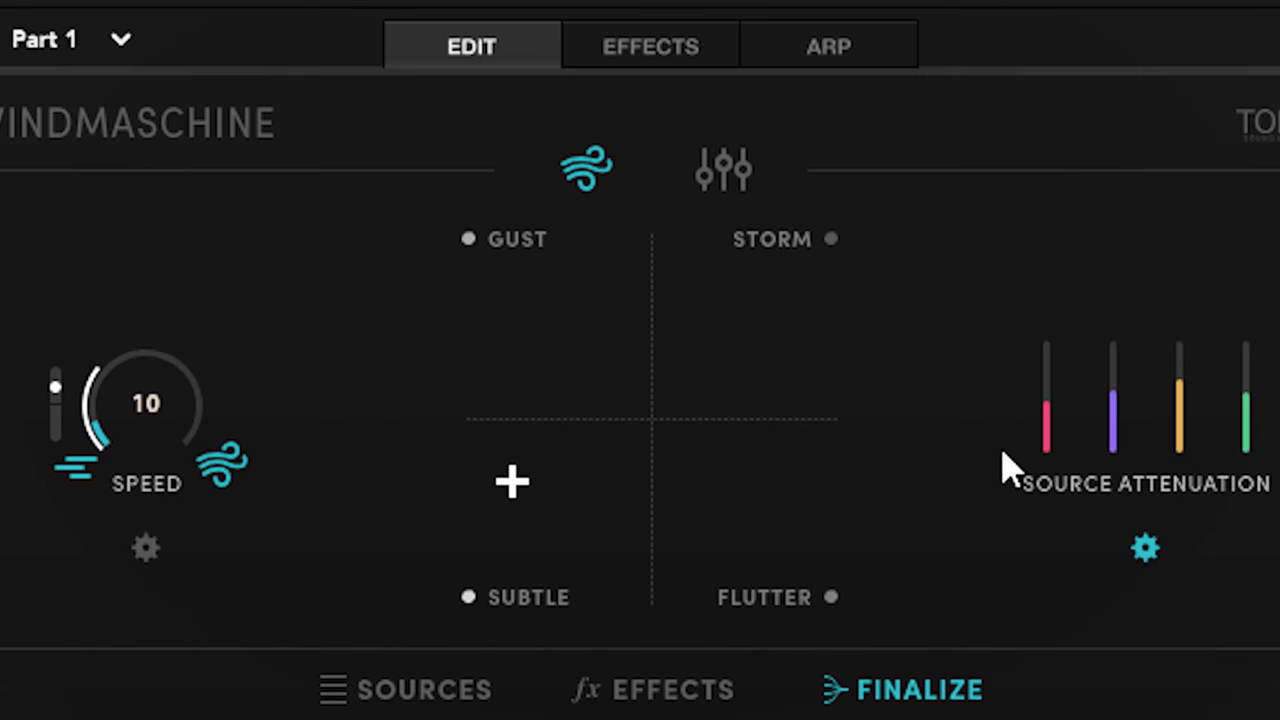
- Keep Auto Mix on, with inertia raised to about 2475 and amount lowered to about 1.45
click(745, 172)
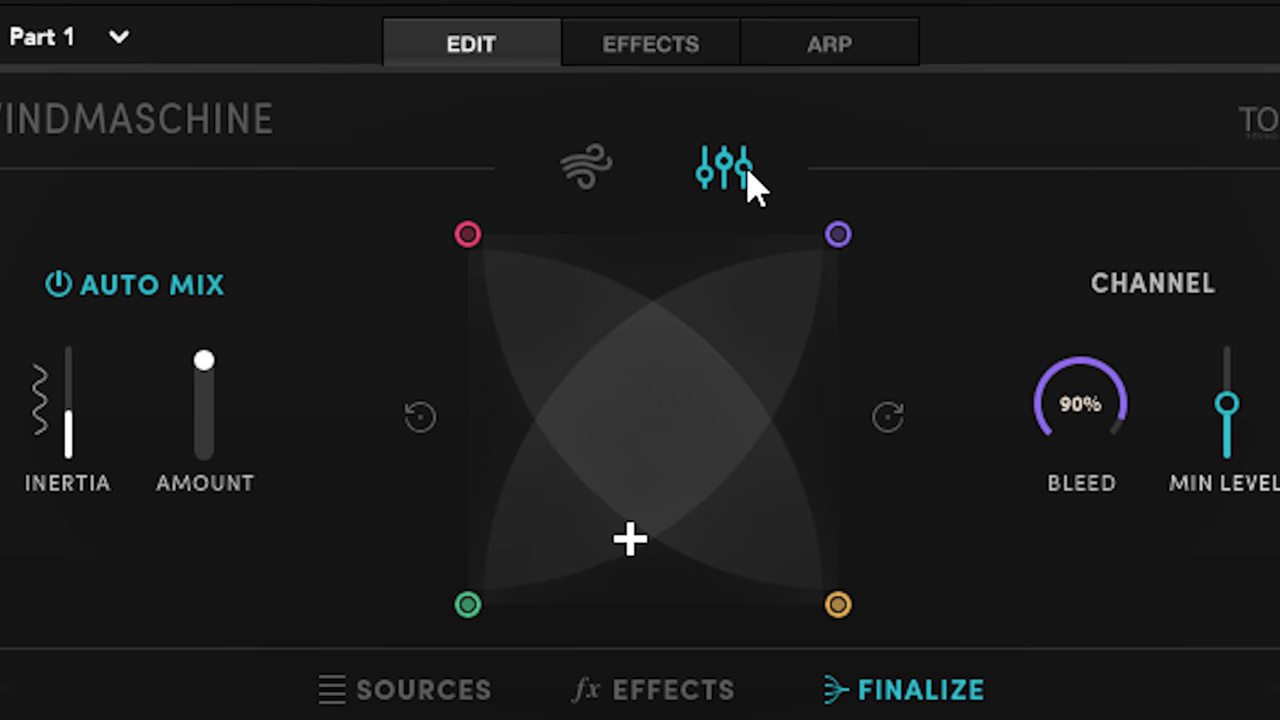
click(70, 290)
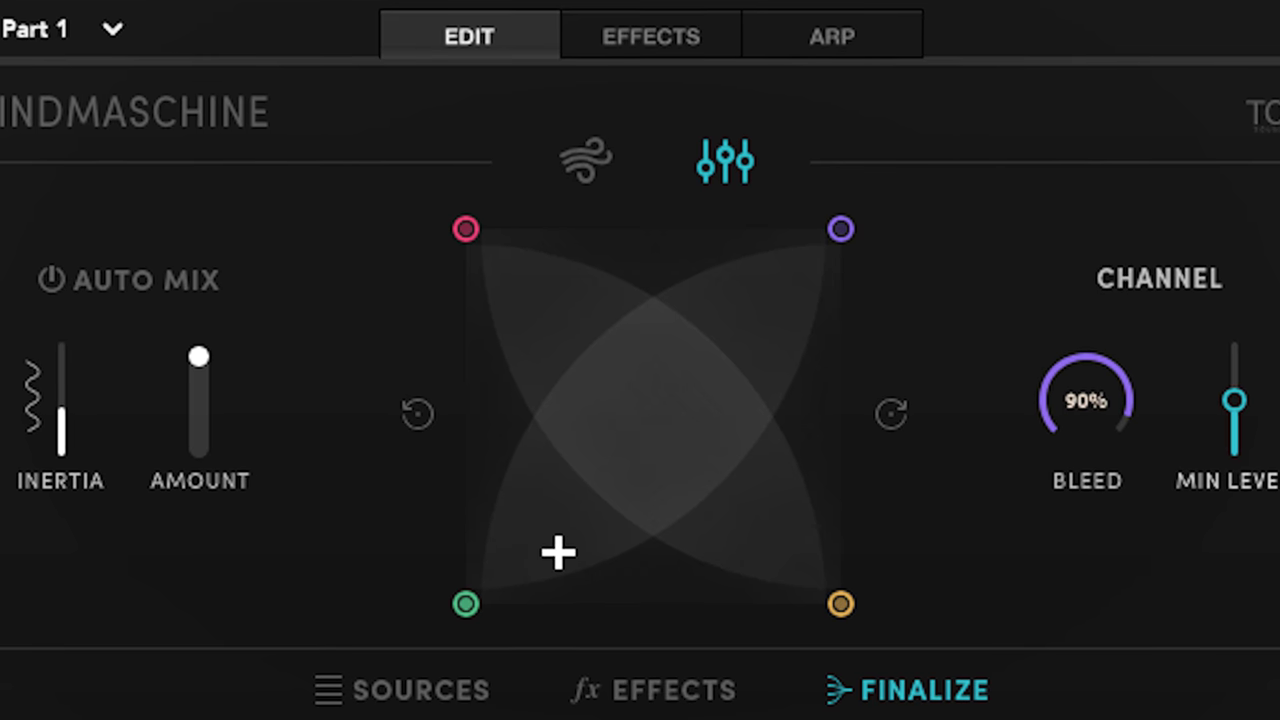
click(48, 278)
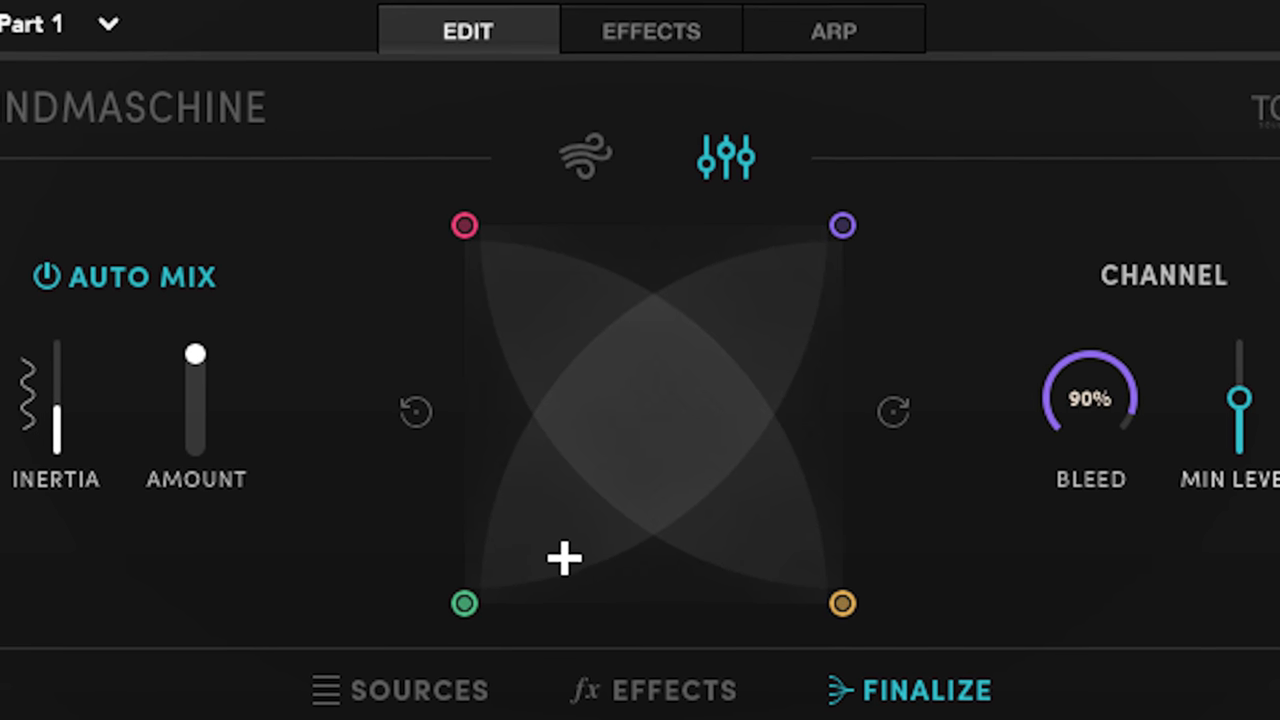
drag(56, 436, 92, 305)
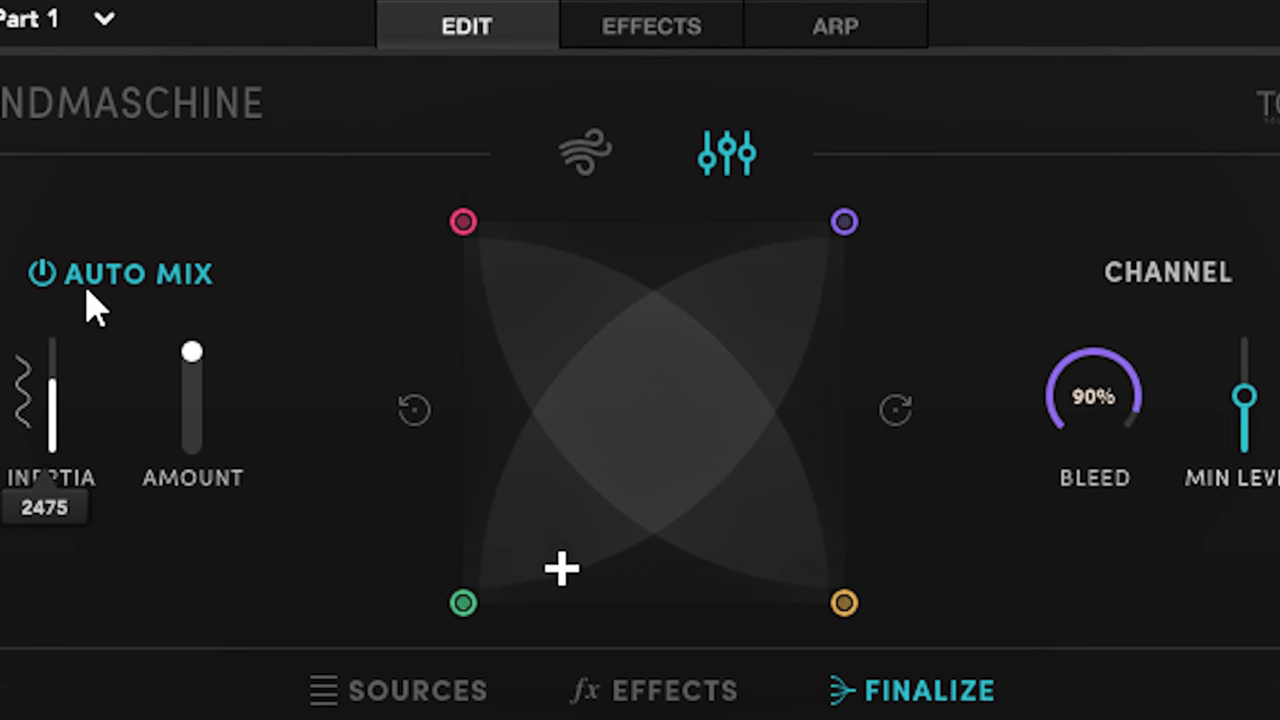
drag(217, 380, 195, 475)
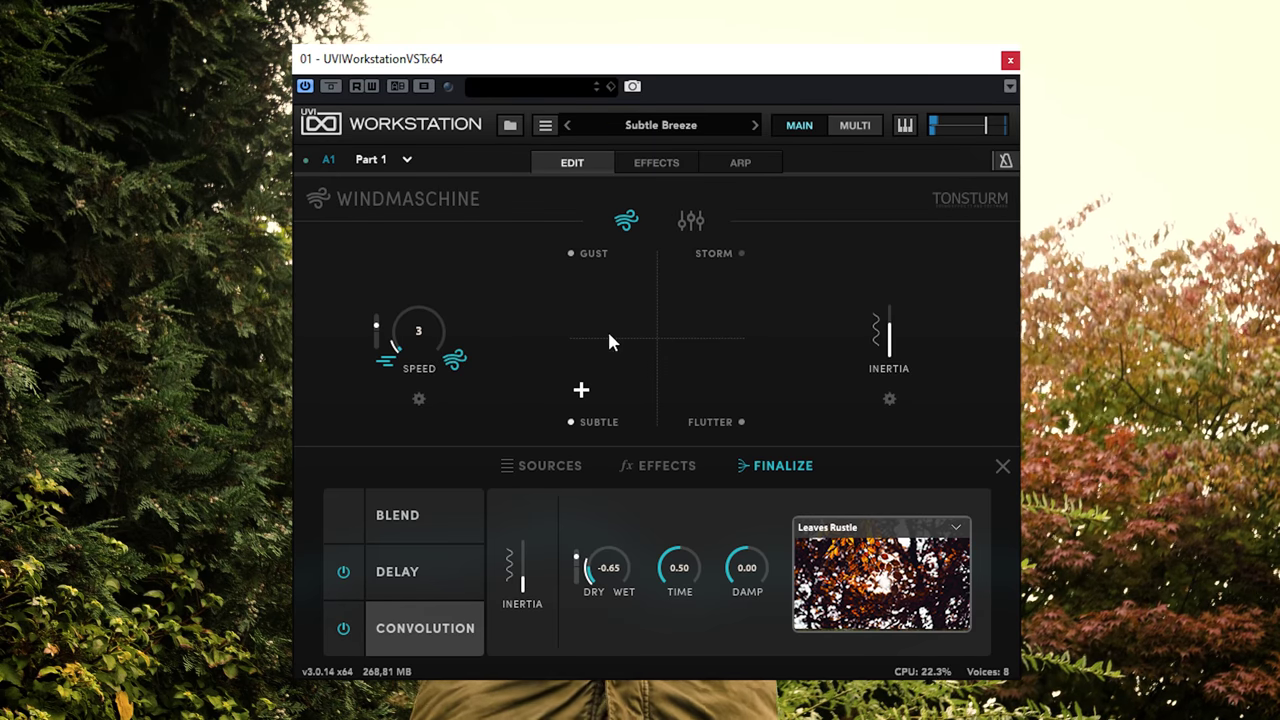
- Lower the Auto Mix amount slightly to about 0.90, then return to the Sources settings
click(693, 225)
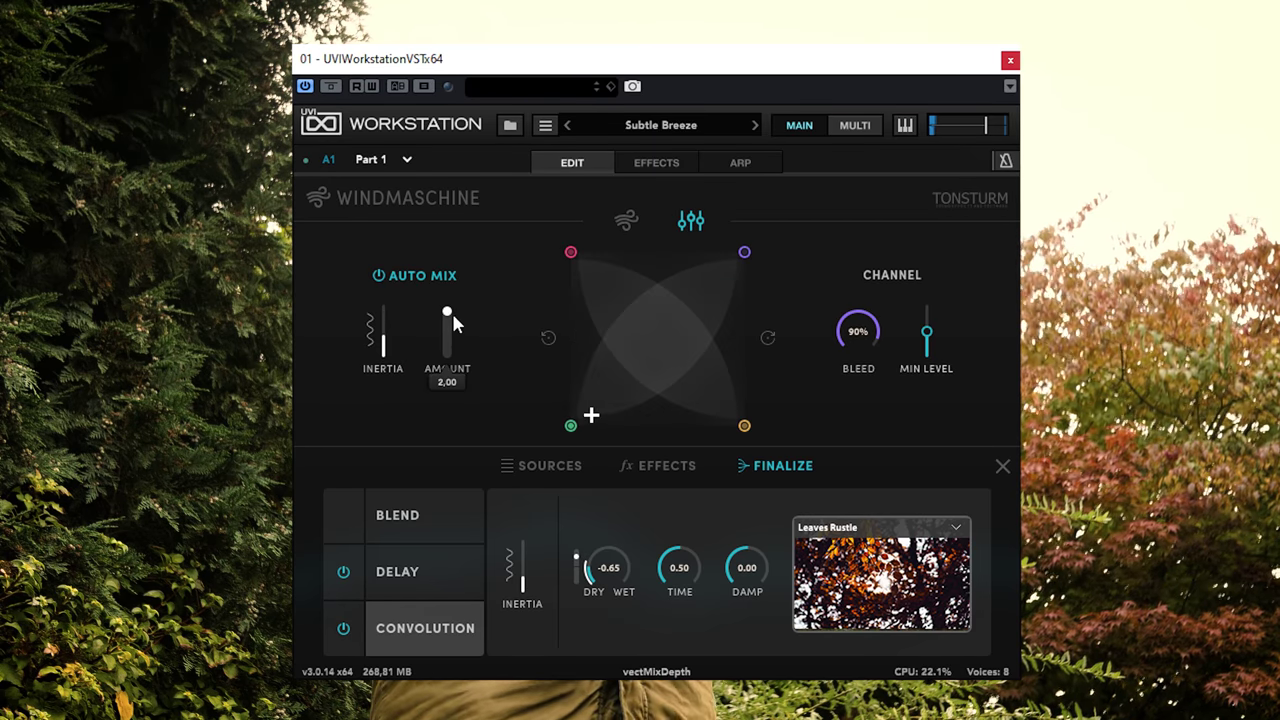
drag(450, 313, 440, 376)
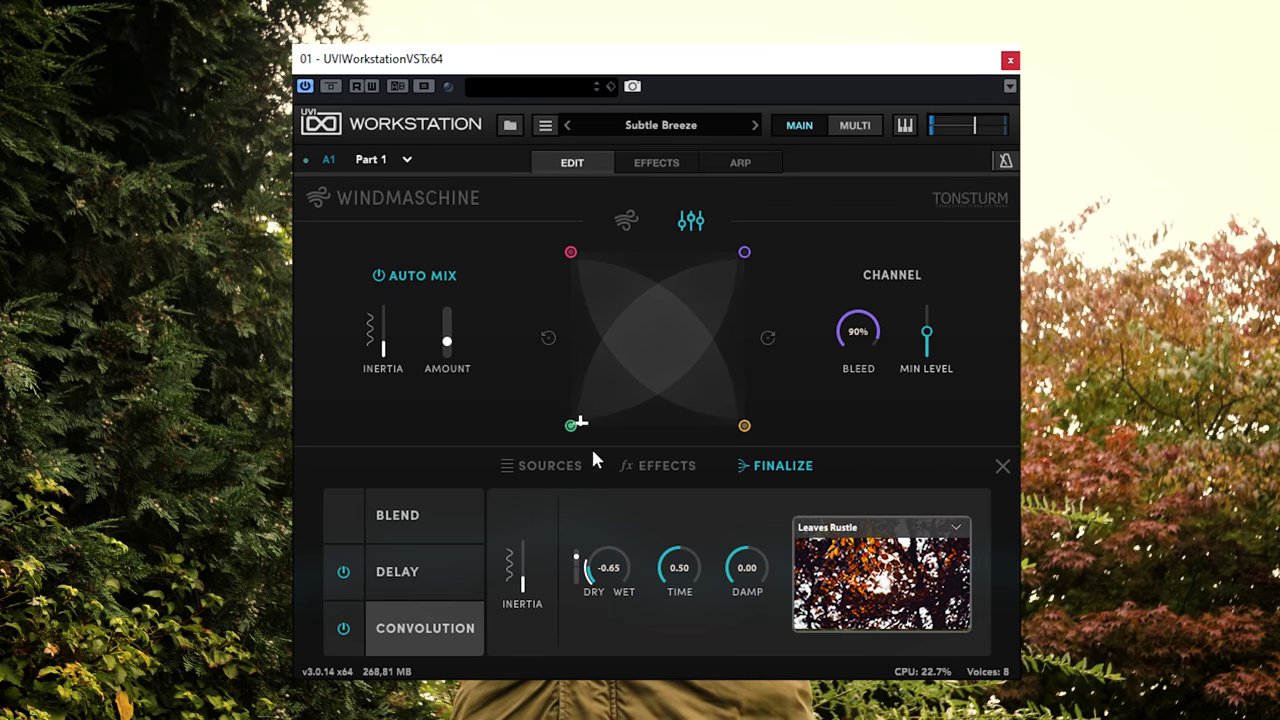
click(558, 465)
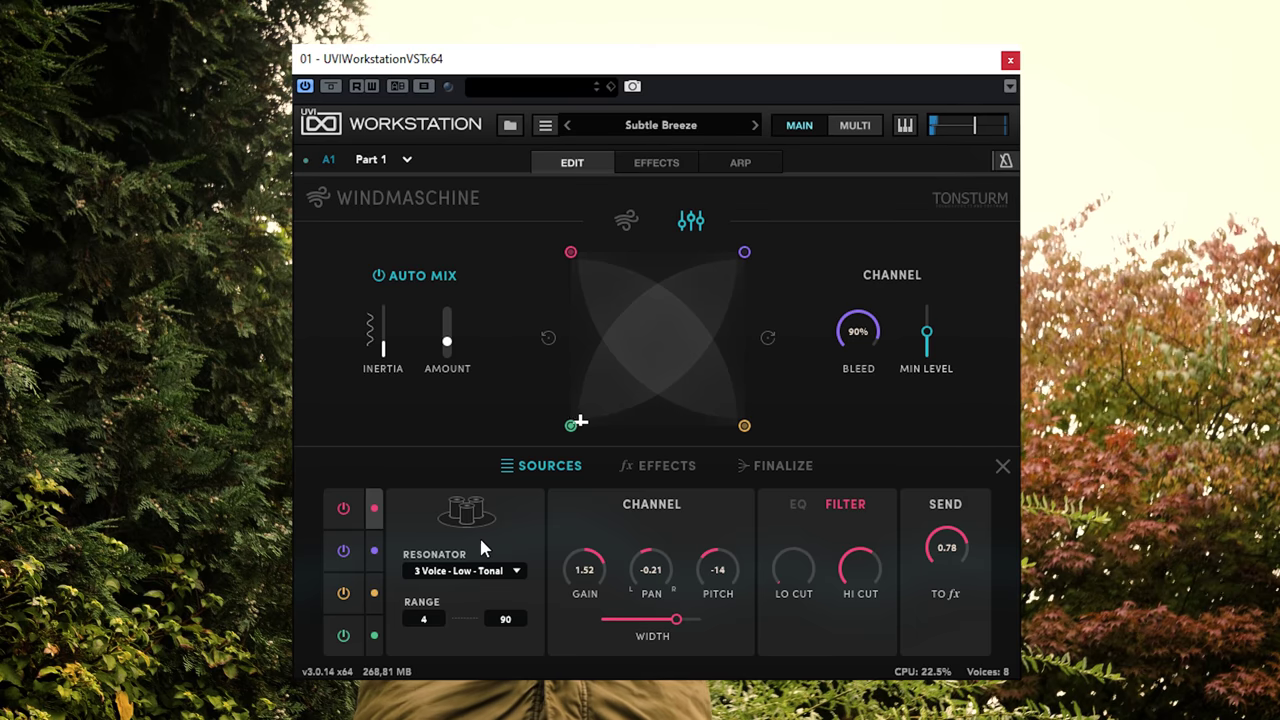
- Set source 1's resonator to 1 Voice - Low - Broad; enable source 2 with 1 Voice - Mid - Broad
click(466, 572)
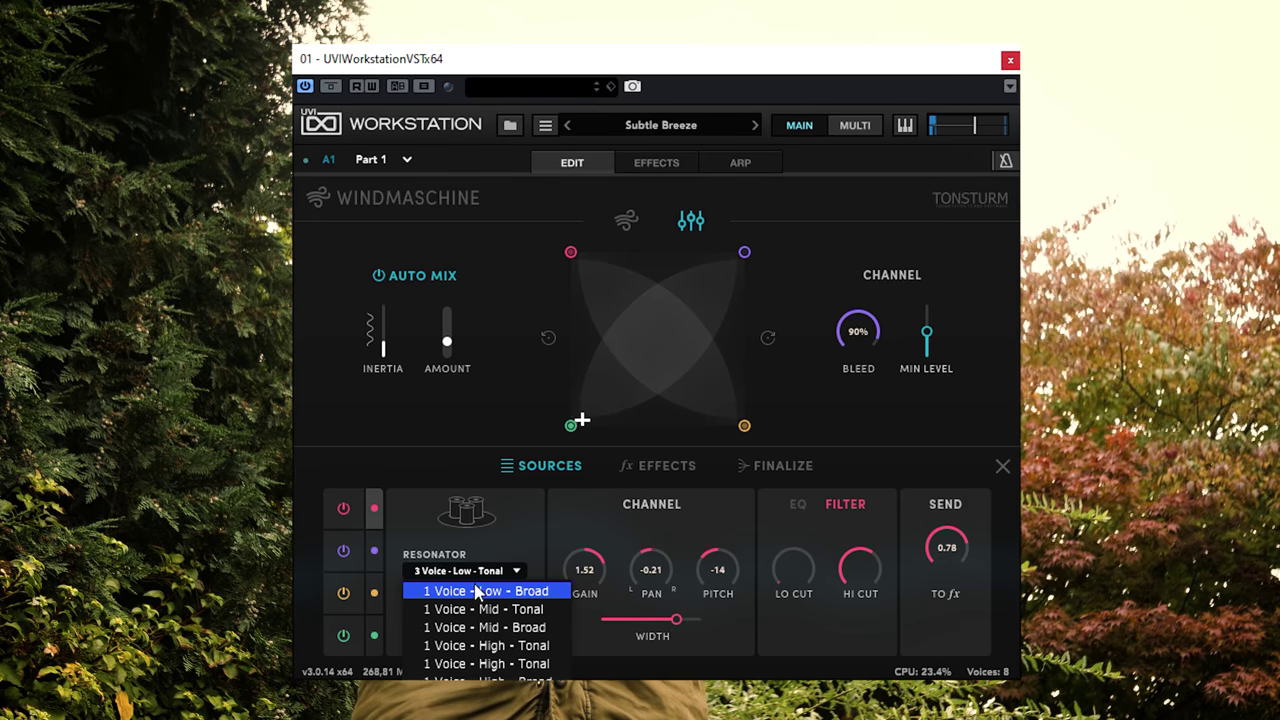
click(475, 590)
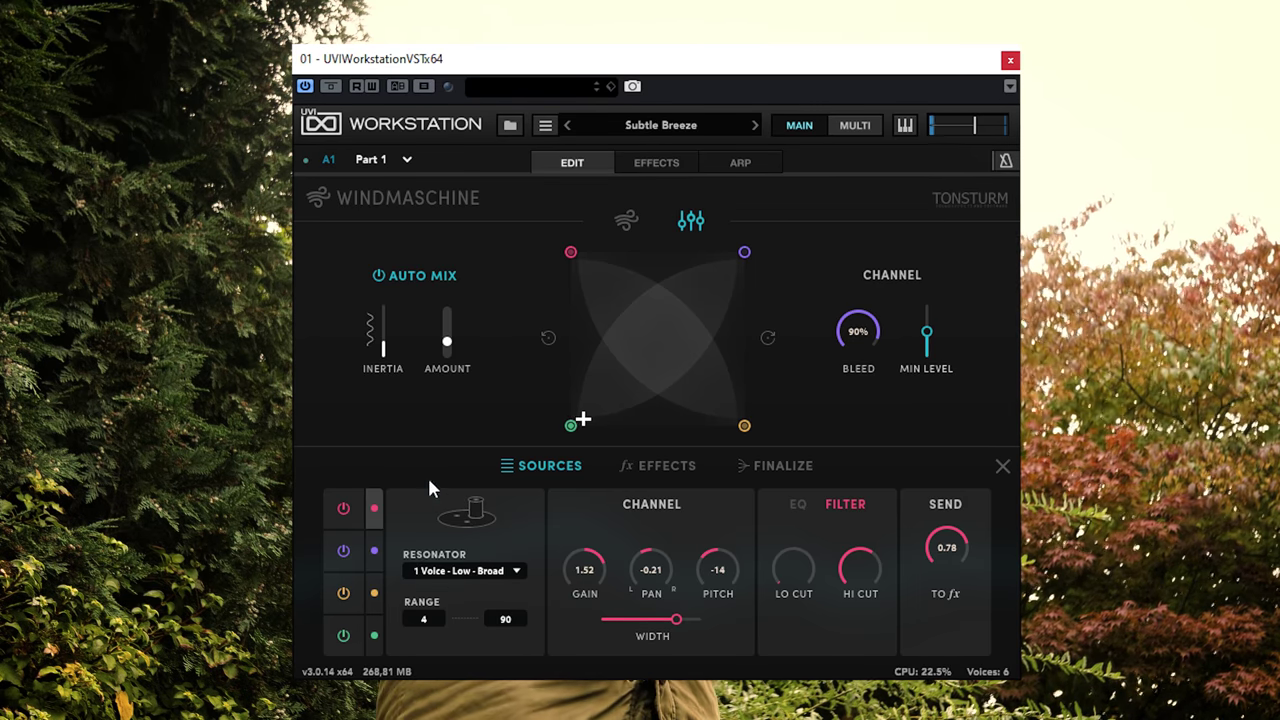
click(358, 558)
click(462, 571)
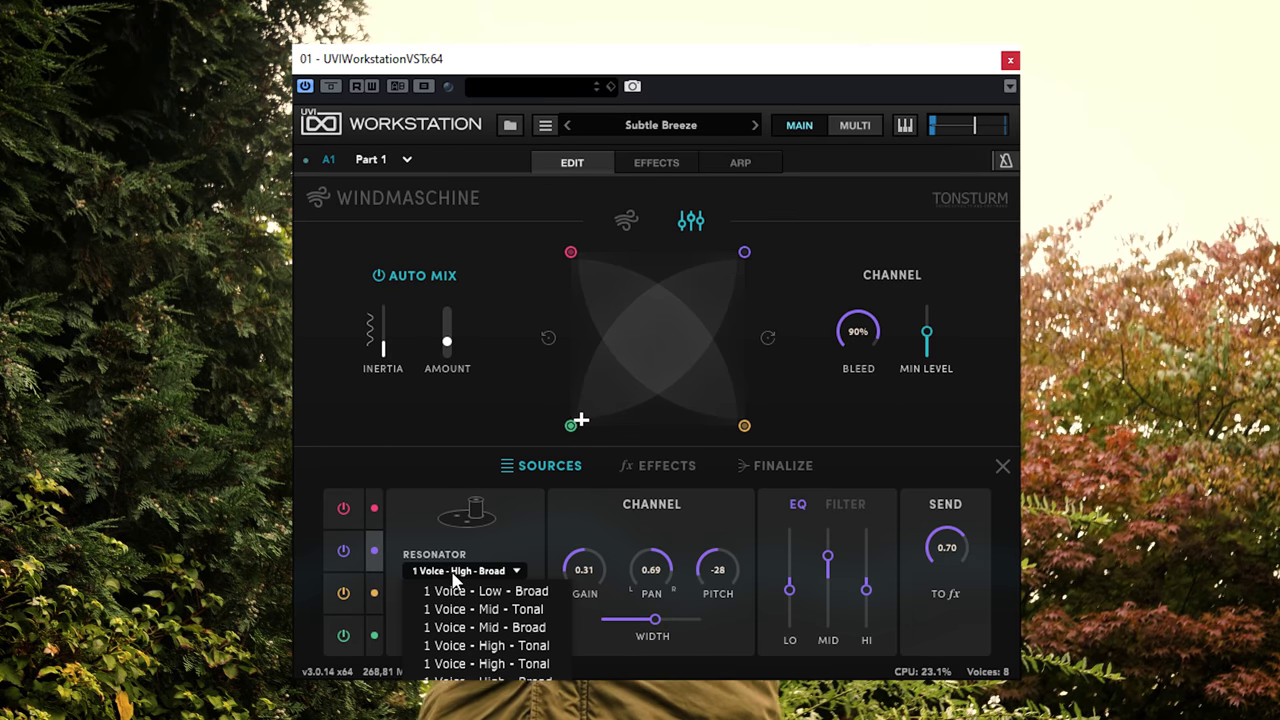
click(481, 628)
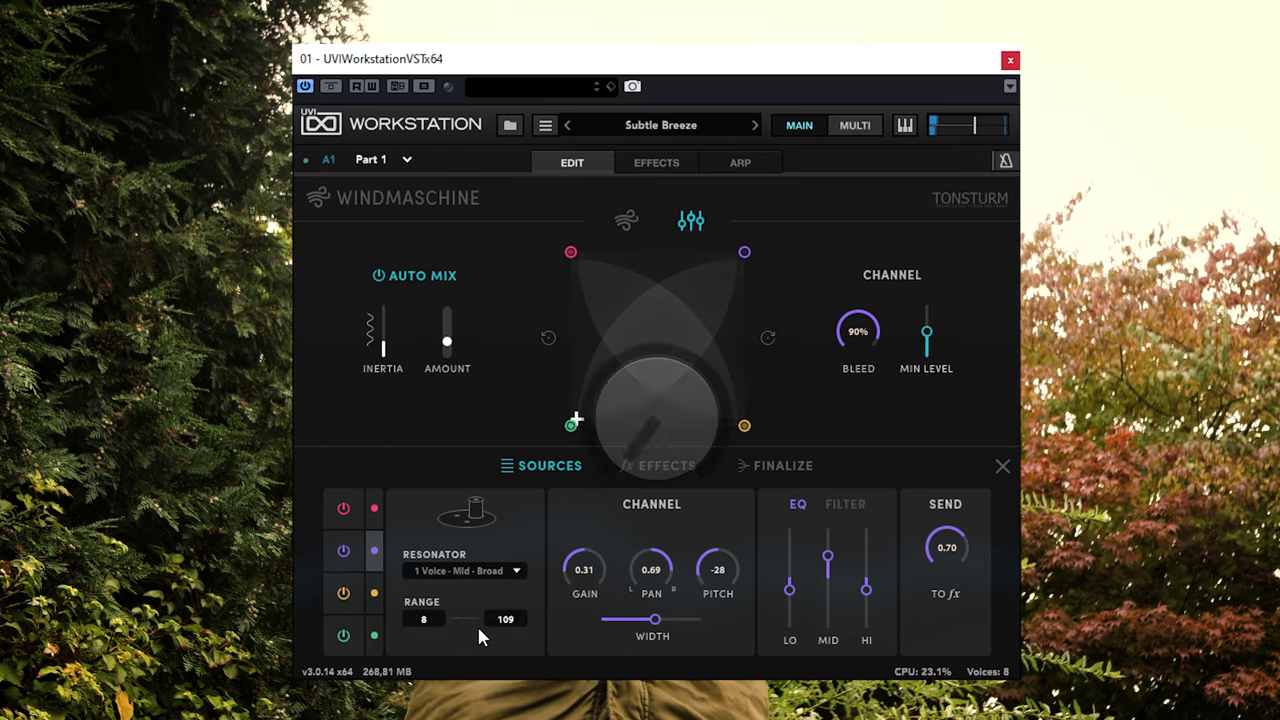
- Check the third source's resonator options, leaving them unchanged
click(374, 605)
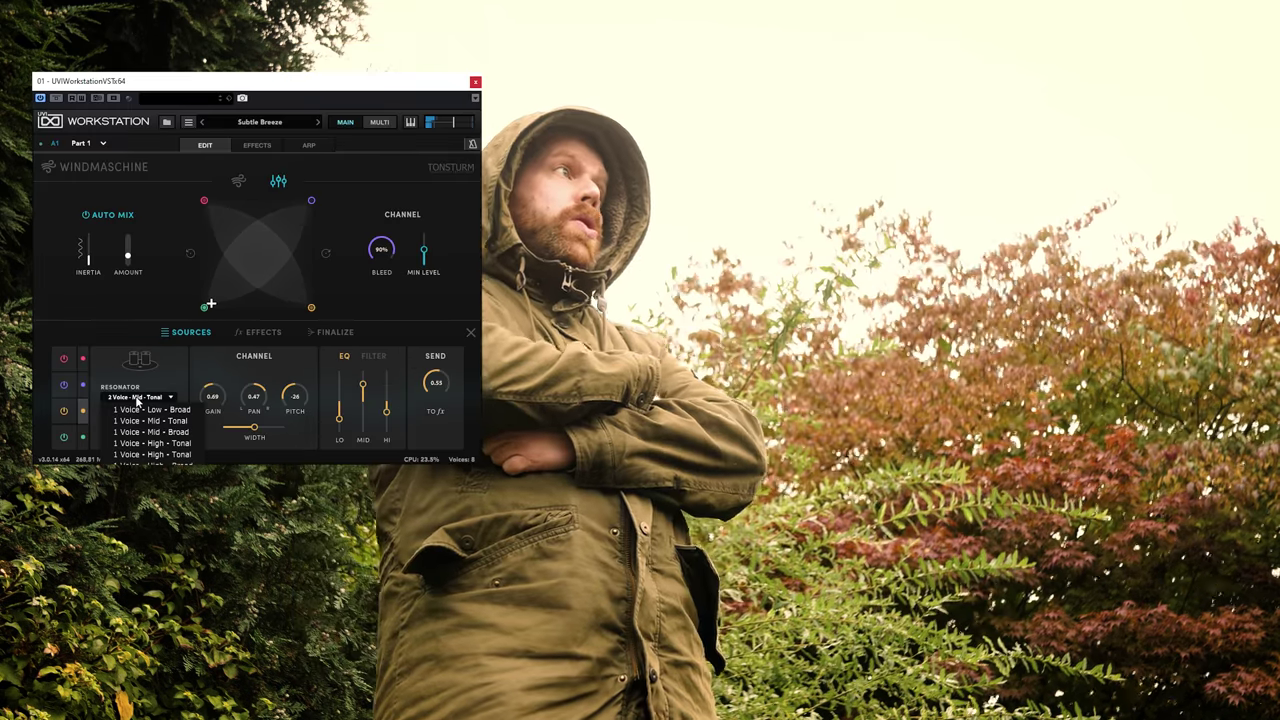
click(136, 400)
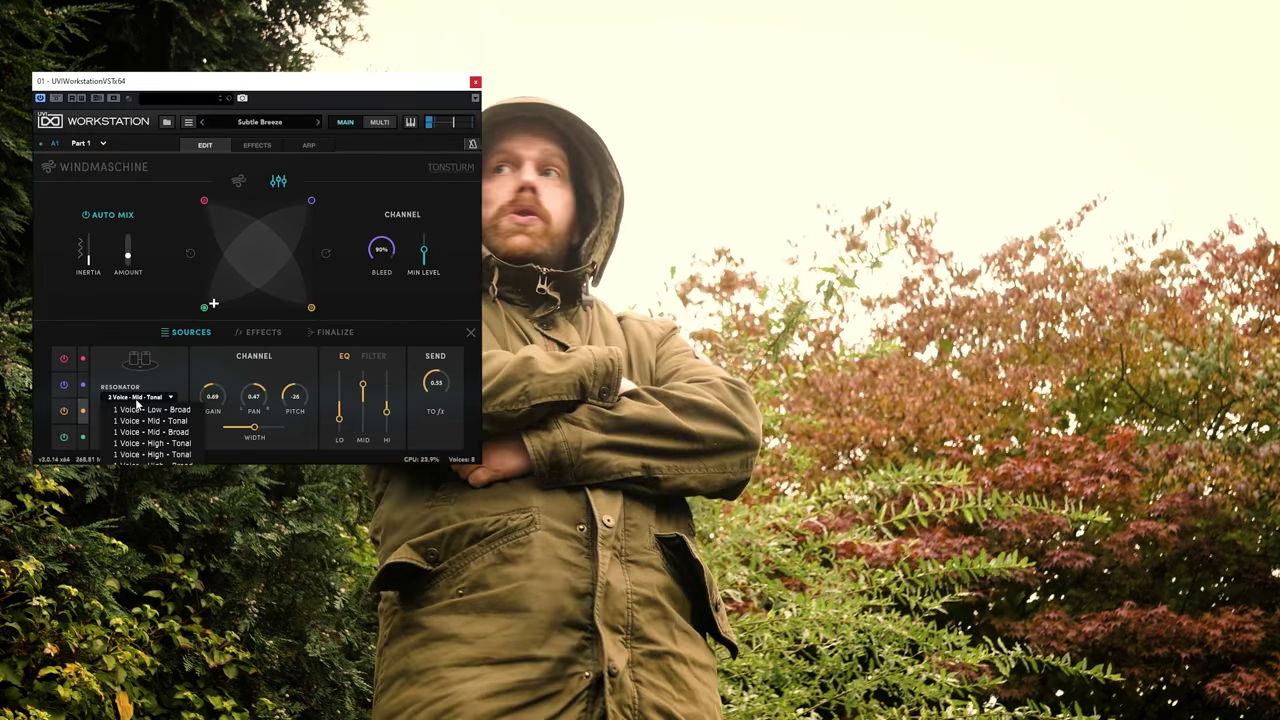
click(107, 378)
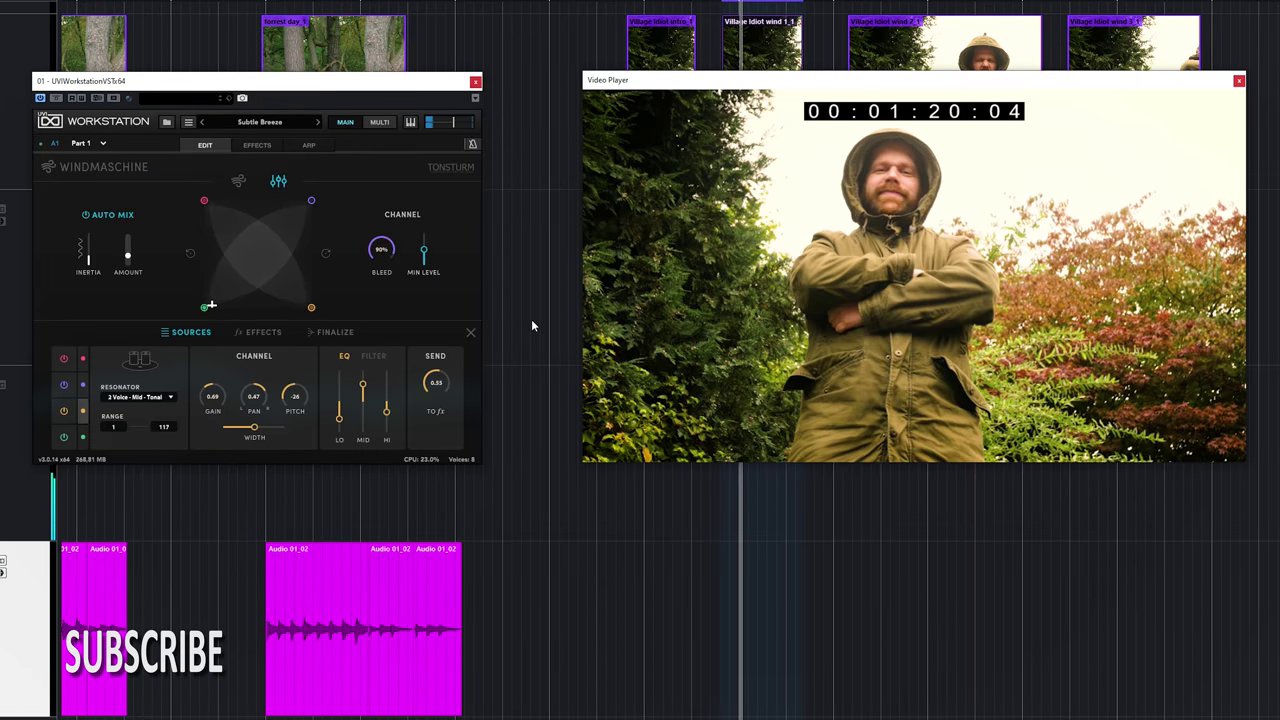
- Stop the Cubase transport with Space after previewing Subtle Breeze against the parka clip
key(space)
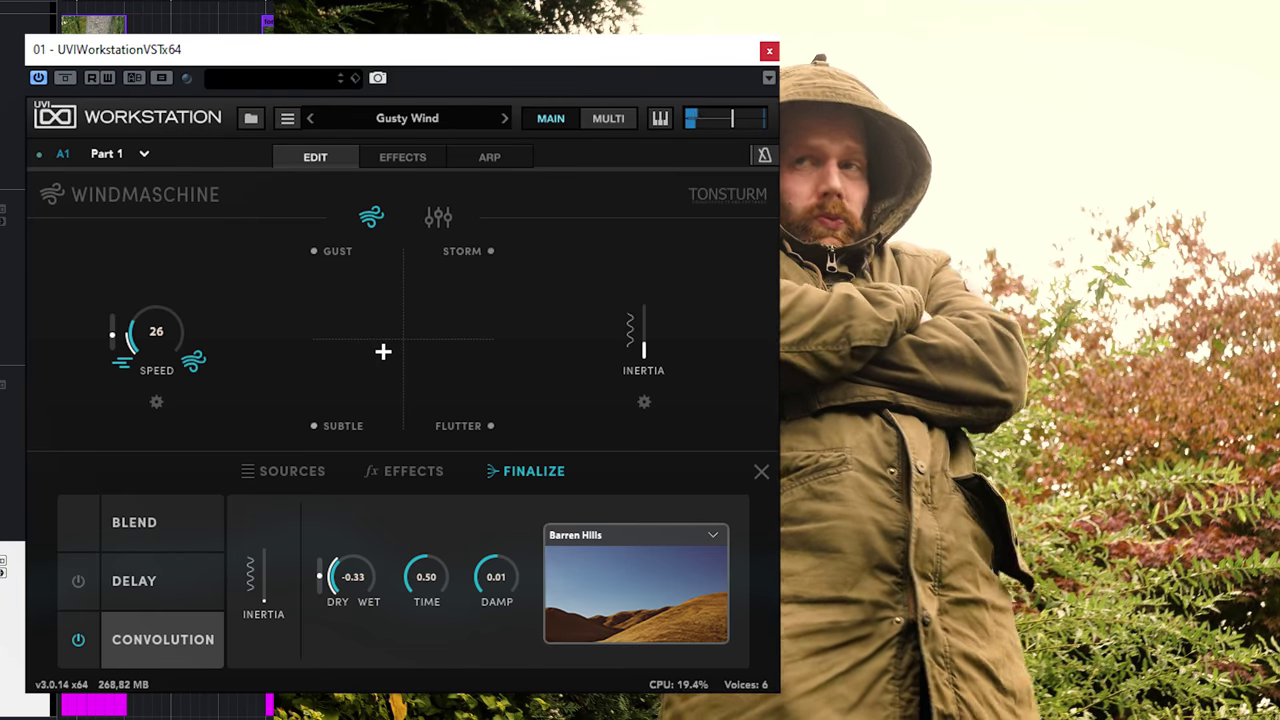
- Move the Gusty Wind XY puck toward Gust and set the convolution space to Swampland
drag(383, 351, 348, 304)
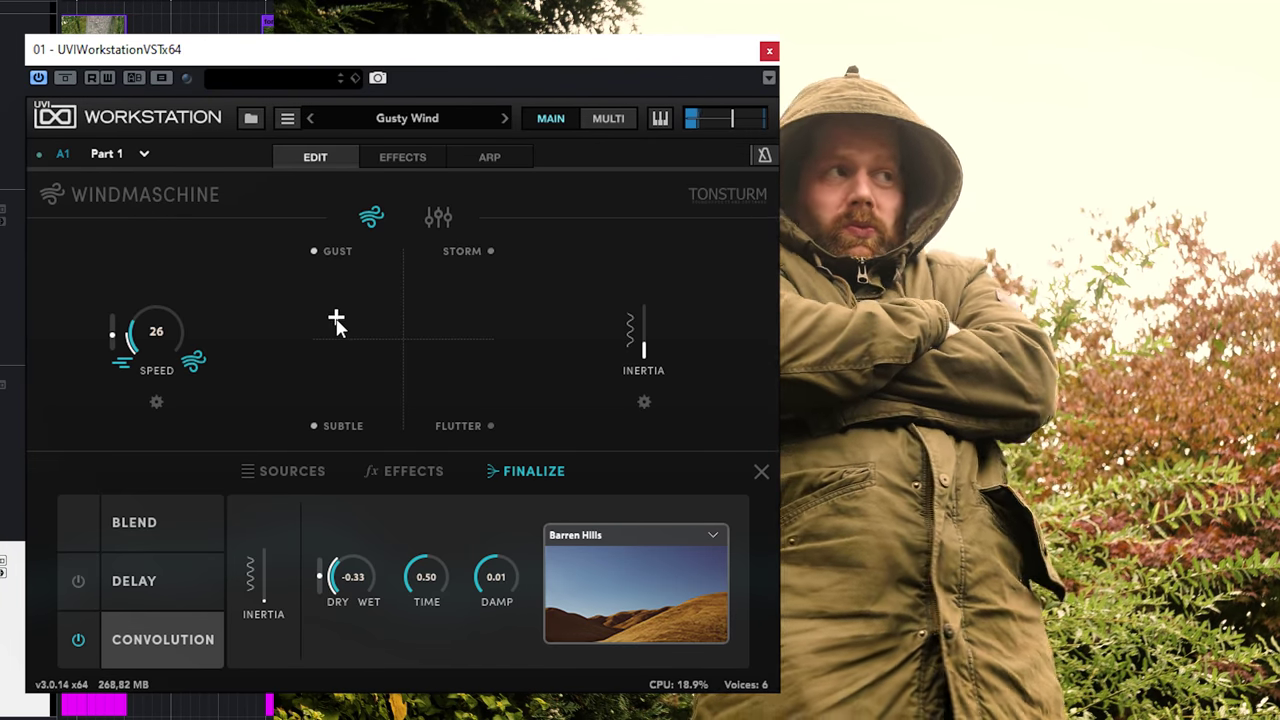
drag(347, 330, 344, 322)
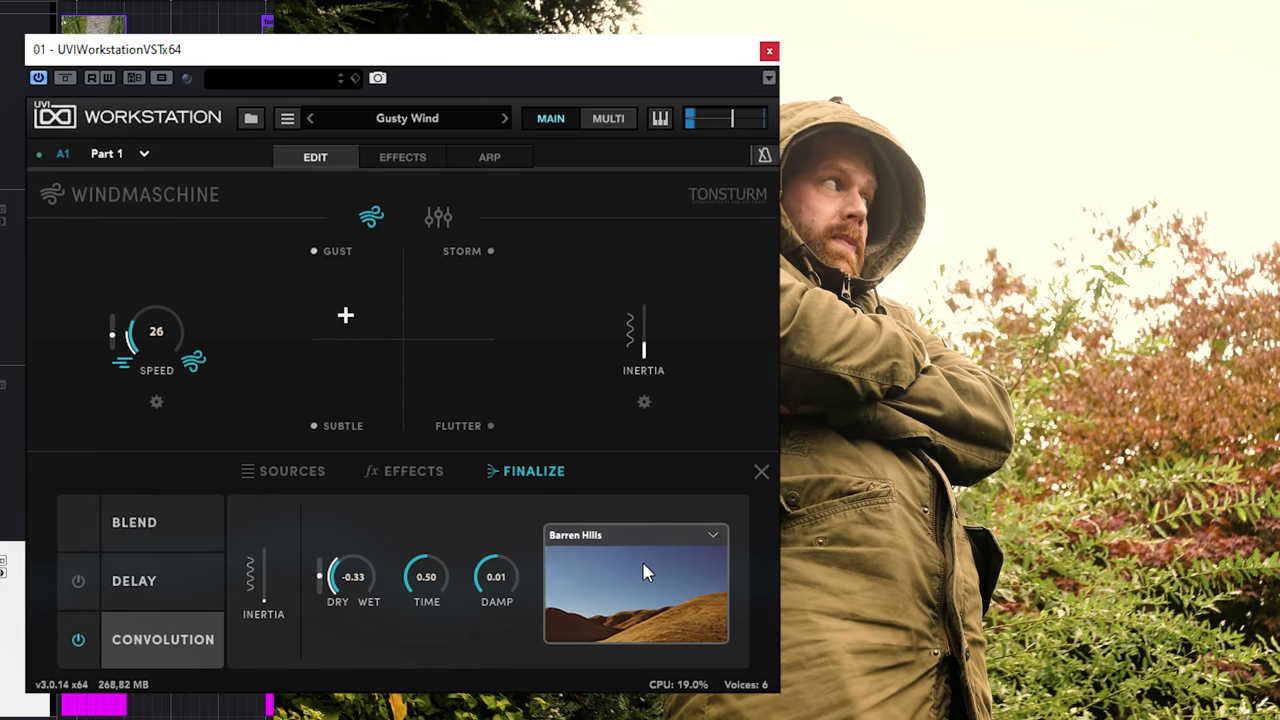
click(651, 538)
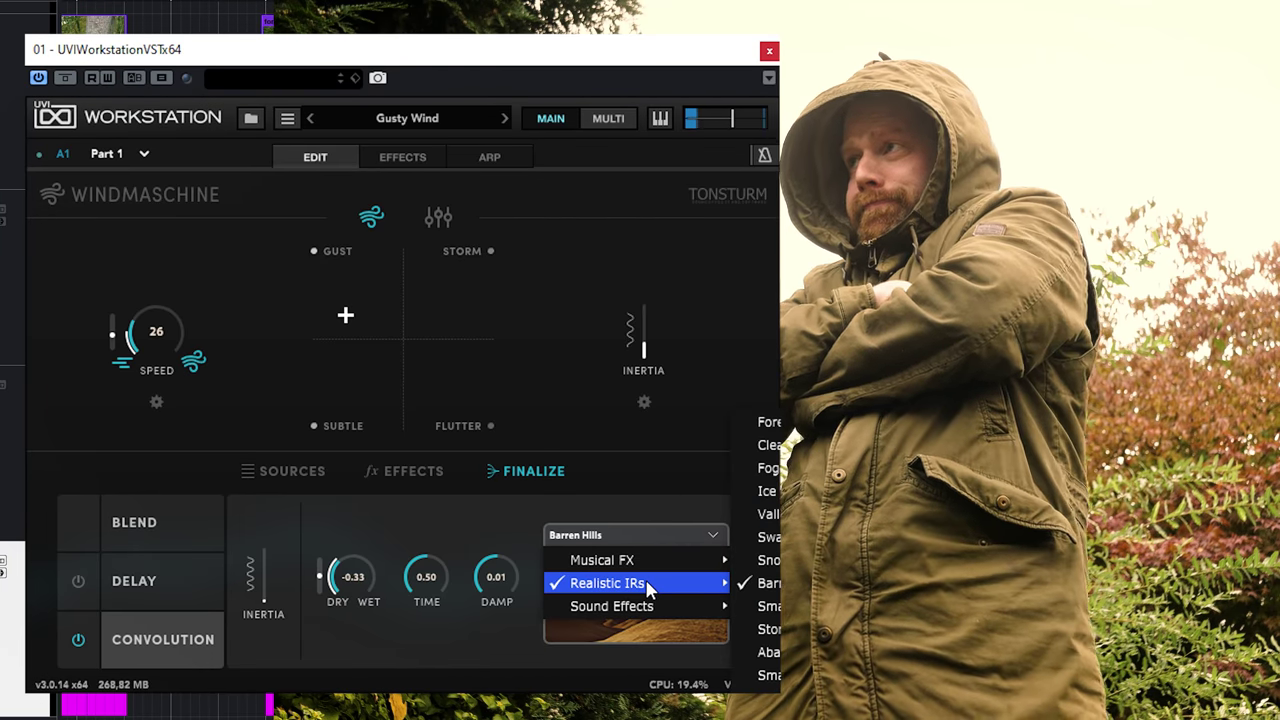
mouse_move(607, 583)
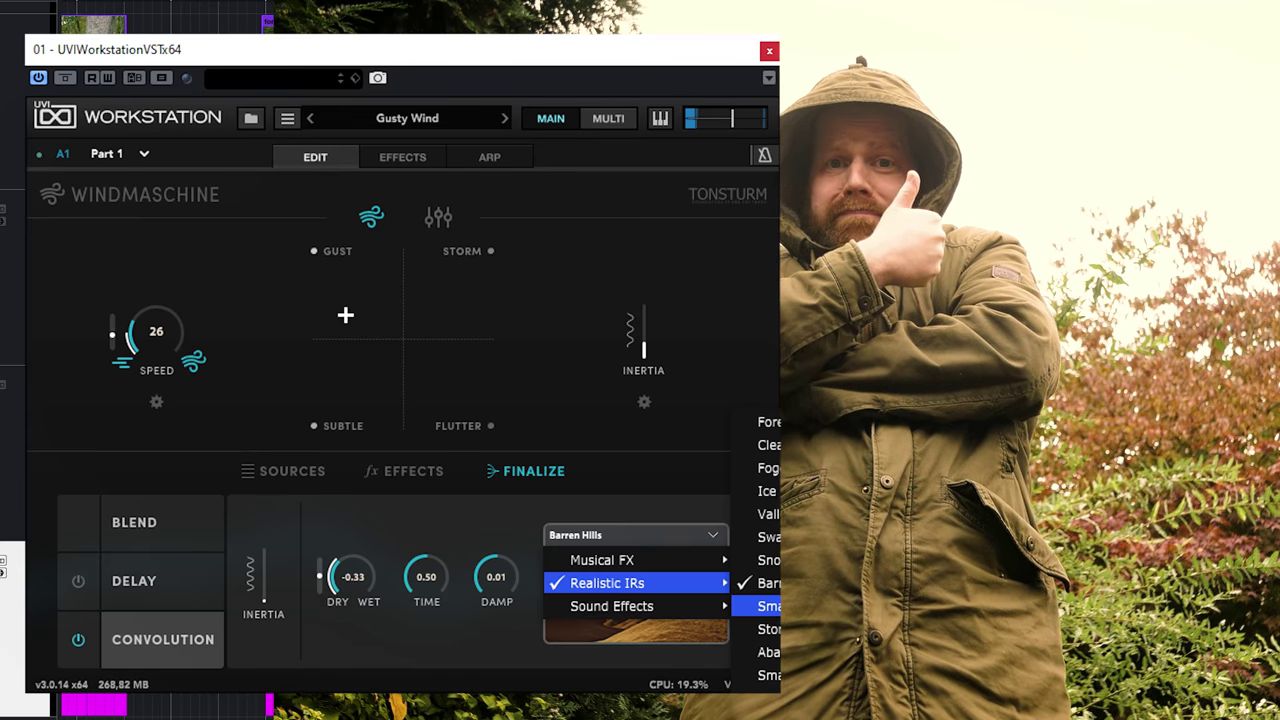
click(768, 537)
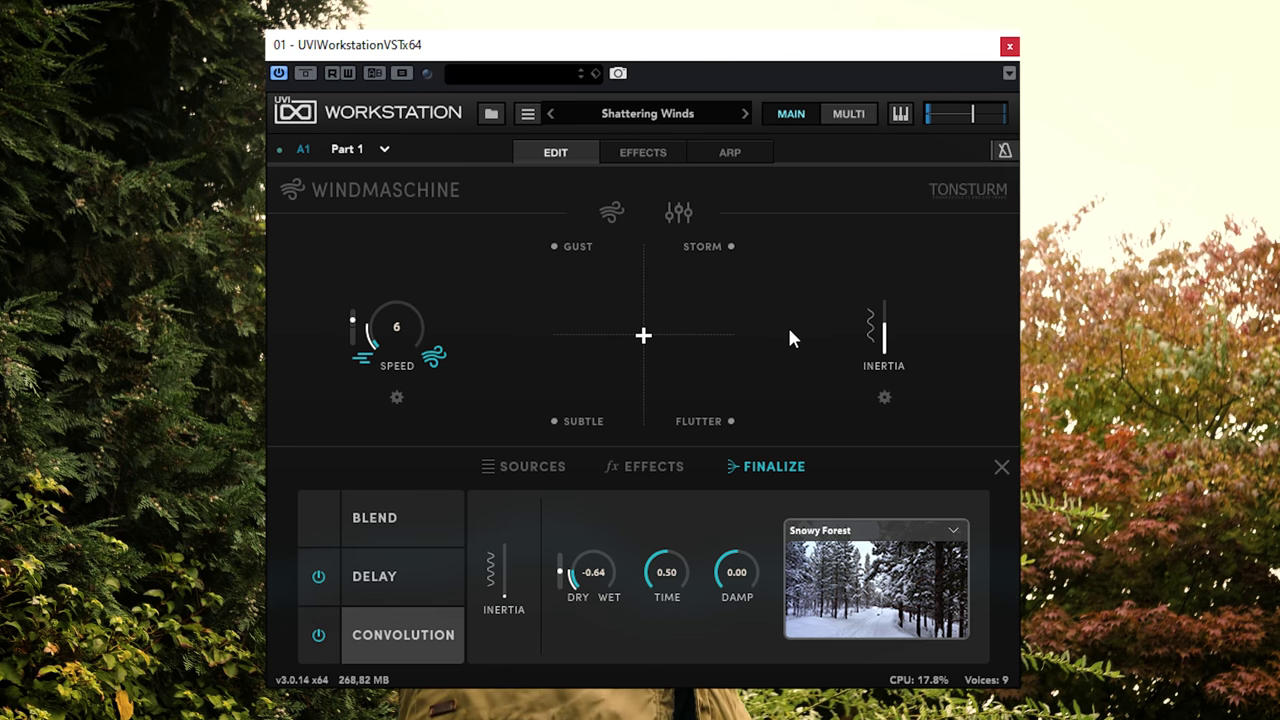
- Move the XY point to Storm, set speed to 14, and raise output volume and dry/wet slightly
drag(643, 335, 730, 268)
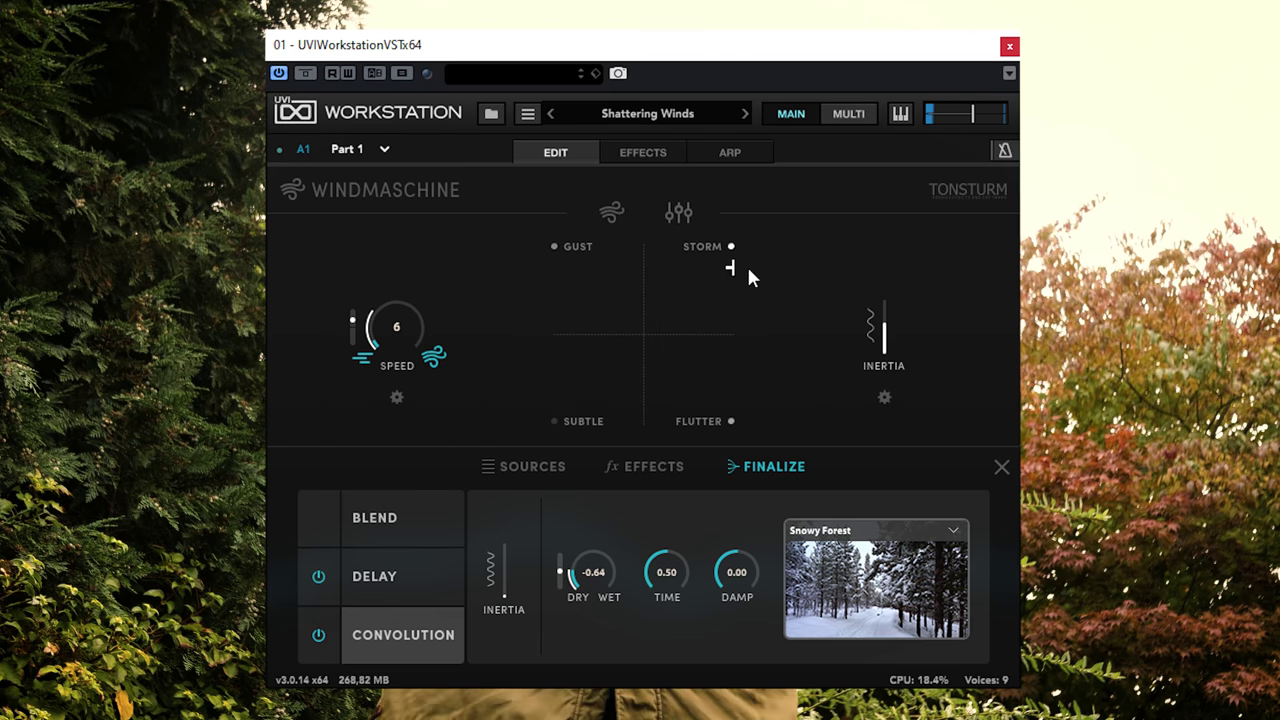
drag(972, 114, 995, 115)
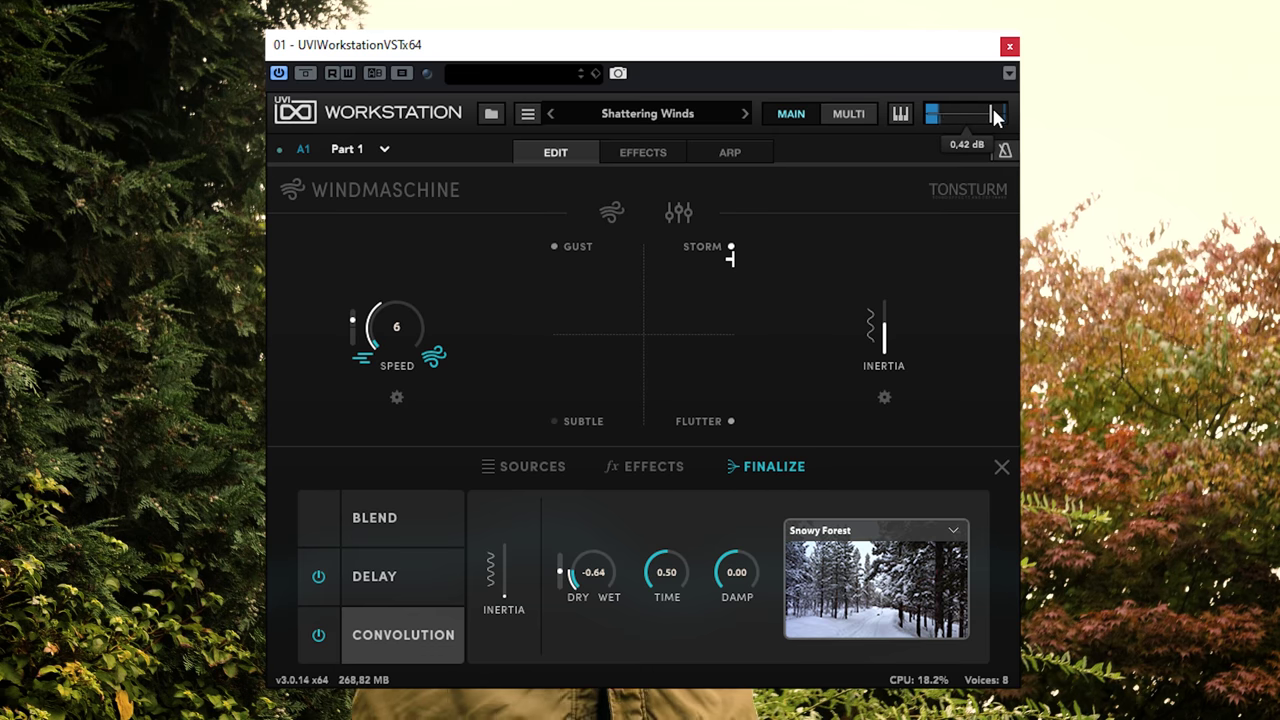
drag(386, 345, 385, 322)
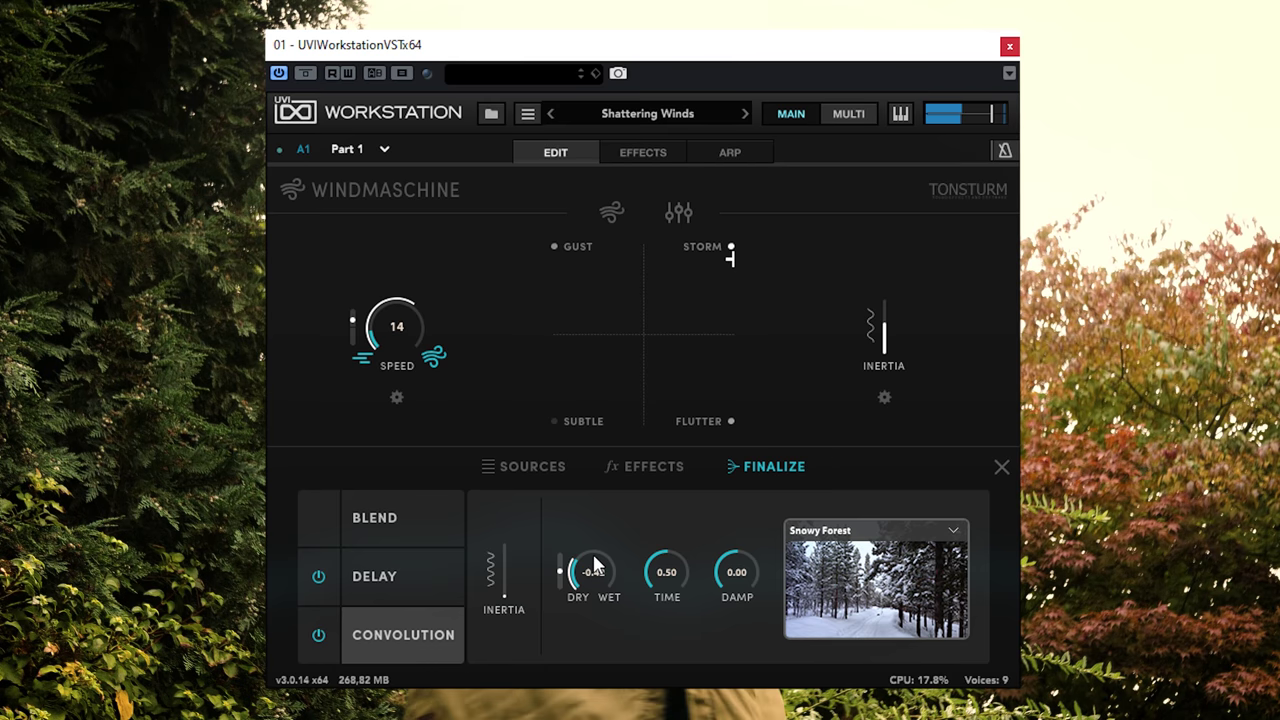
scroll(594, 567, up, 2)
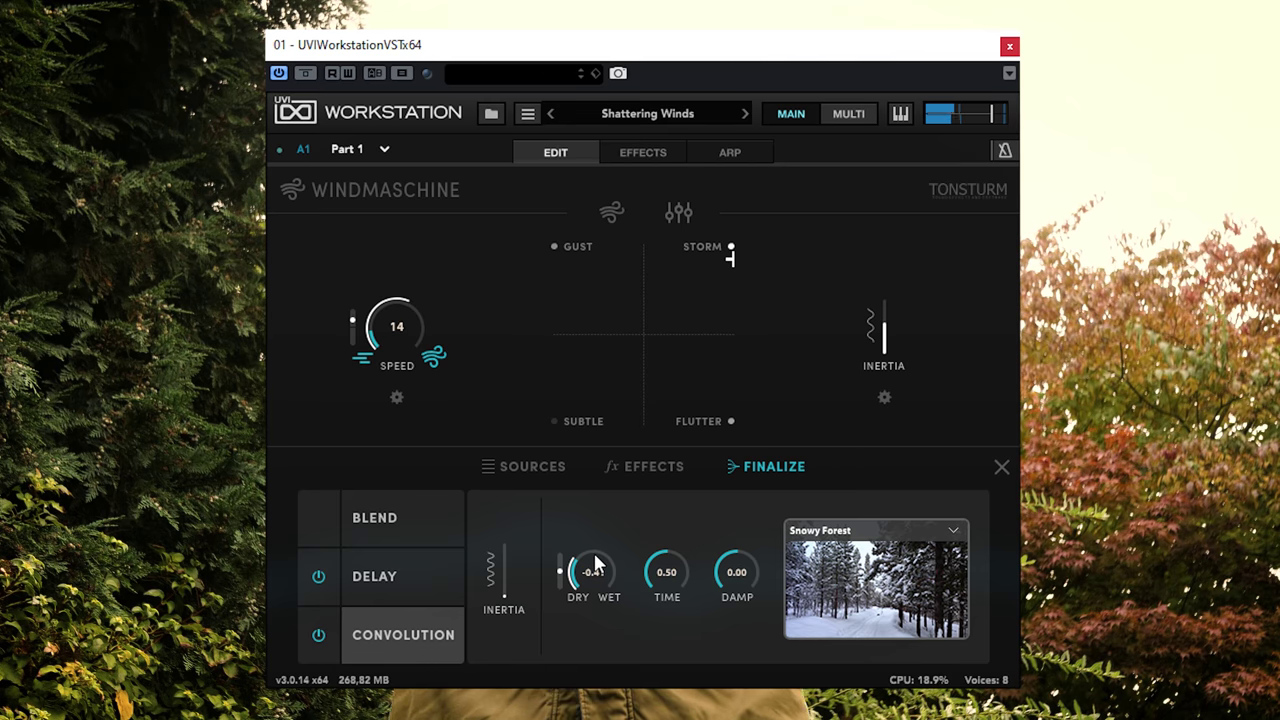
- On the Effects page, power on Howler and drop its intensity to about 11
click(647, 468)
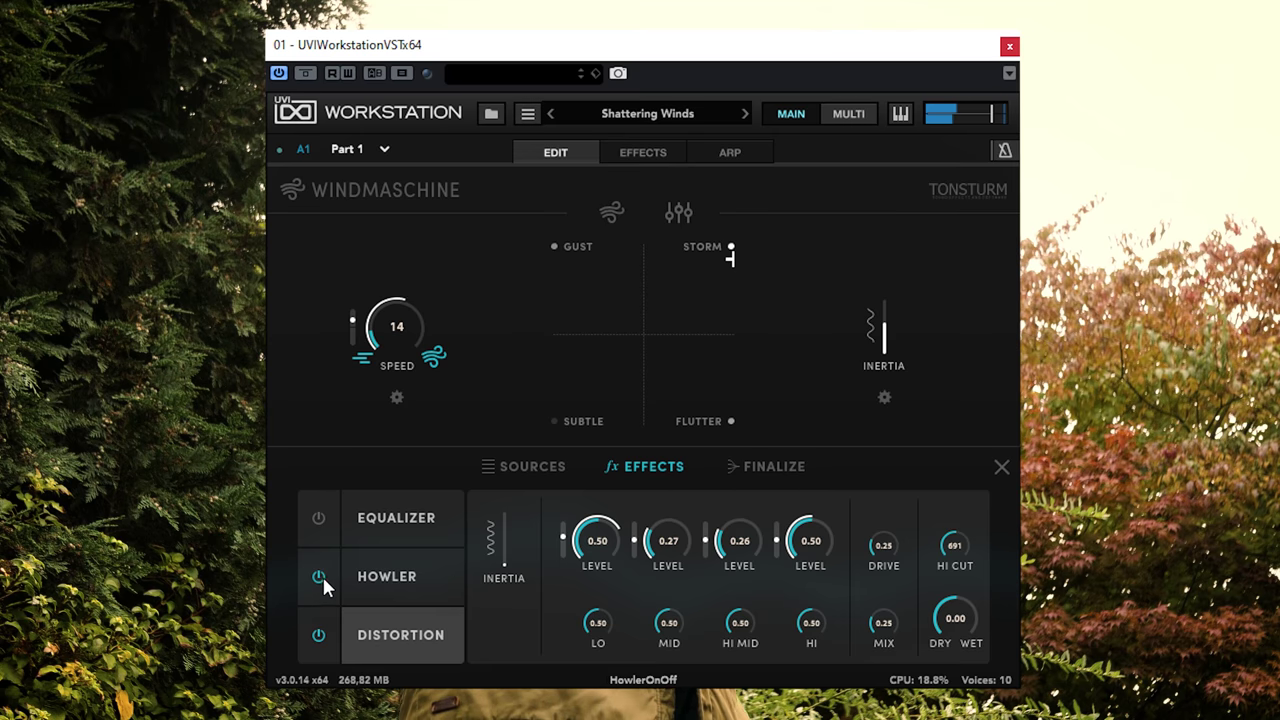
click(360, 584)
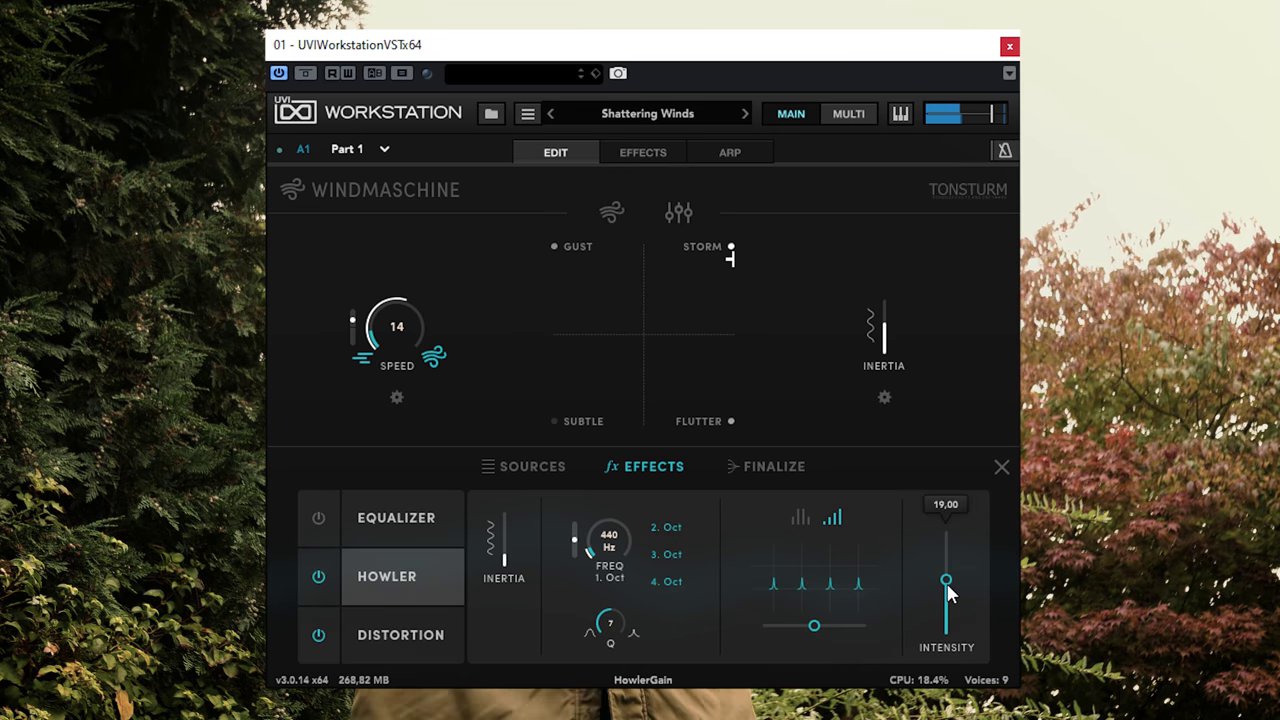
drag(946, 581, 948, 604)
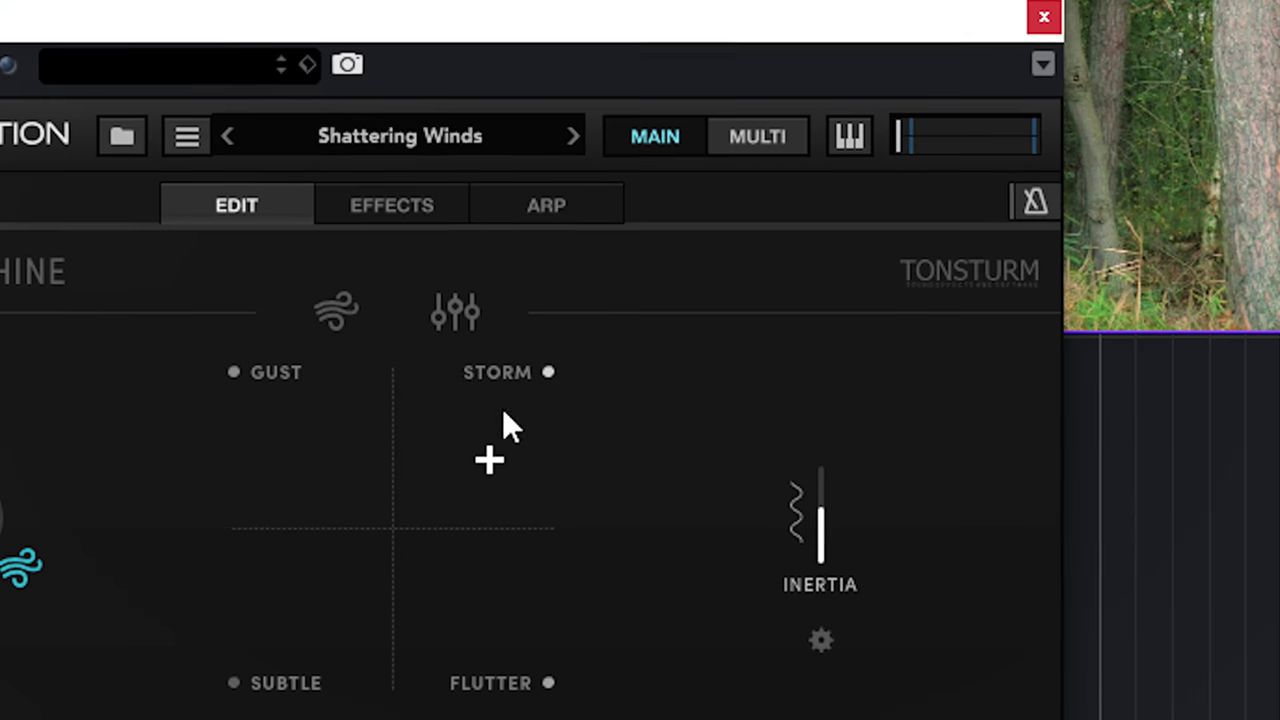
- Raise the Shattering Winds master volume from -oo to about +3.2 dB, nudging the XY pad toward GUST
mouse_move(916, 136)
mouse_down()
mouse_move(952, 135)
mouse_move(989, 90)
mouse_up()
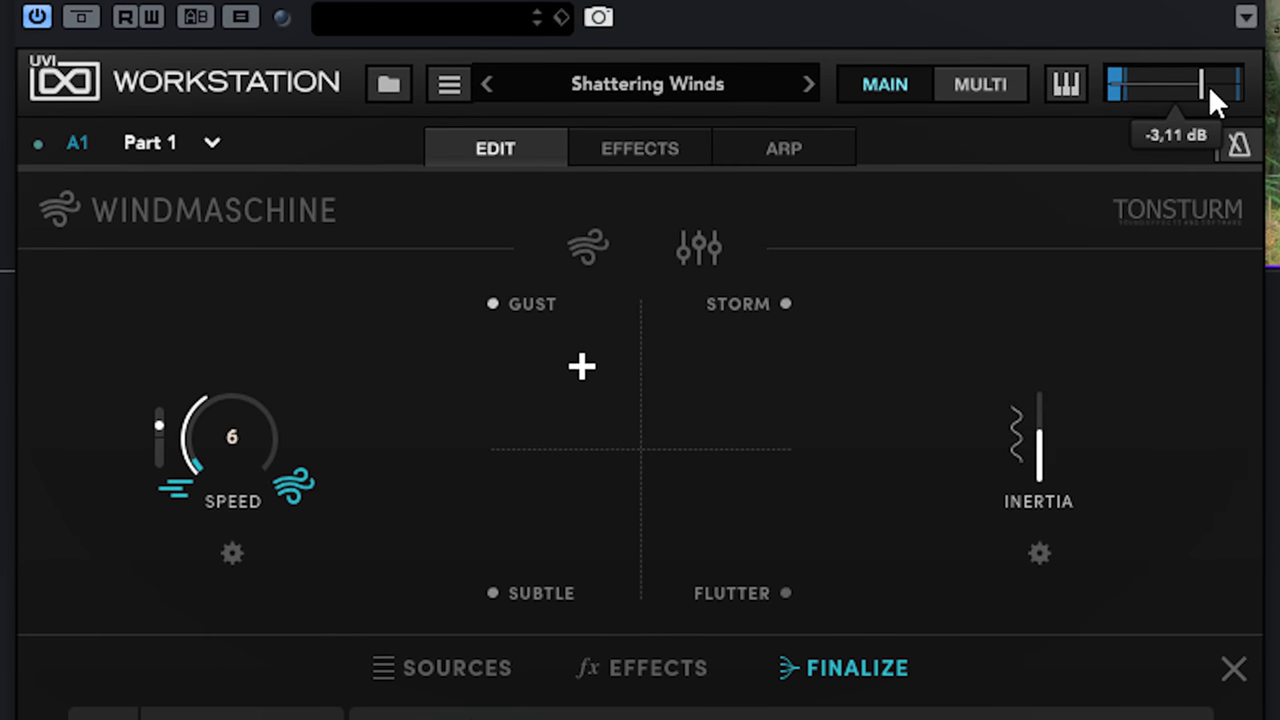
drag(1207, 85, 1221, 83)
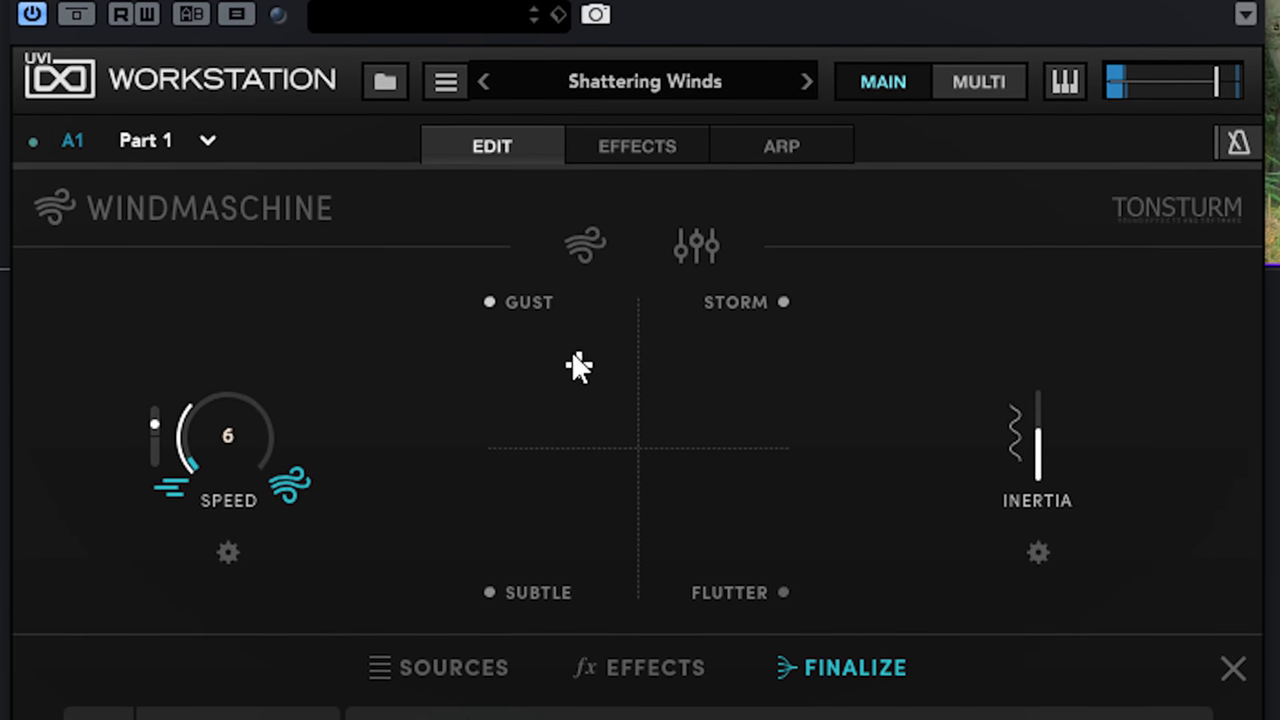
drag(580, 366, 553, 348)
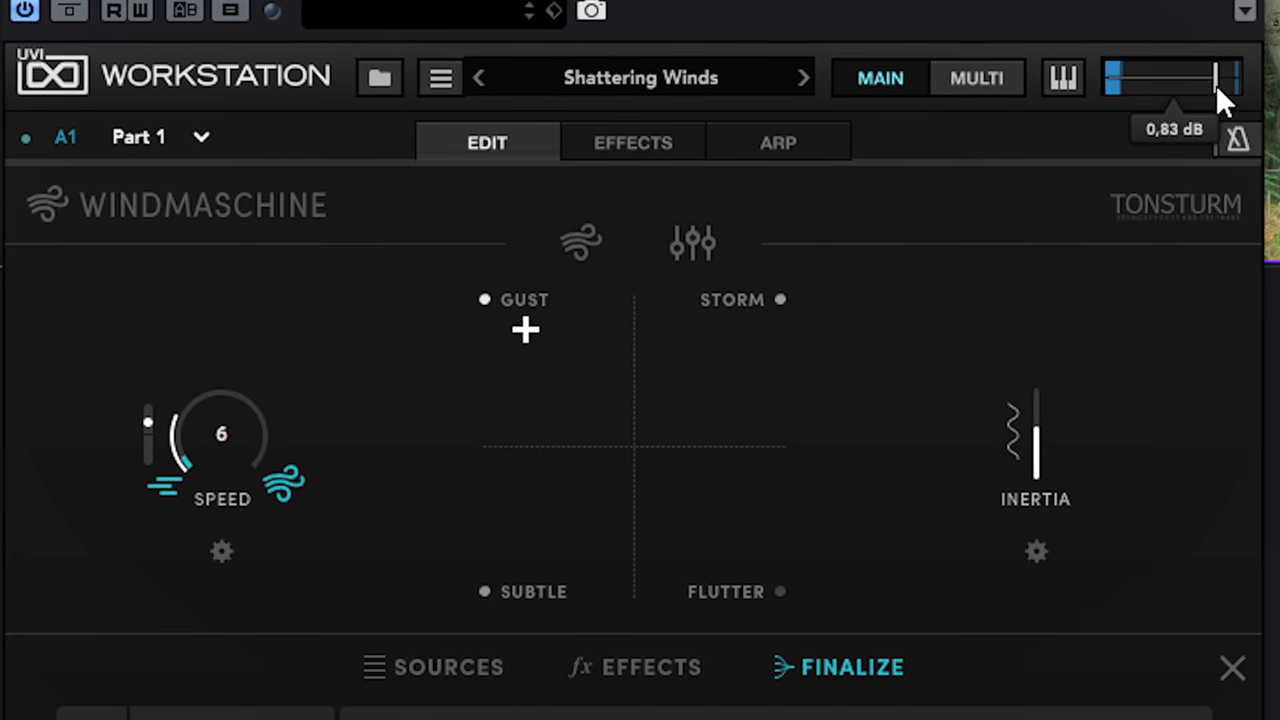
drag(1216, 84, 1238, 78)
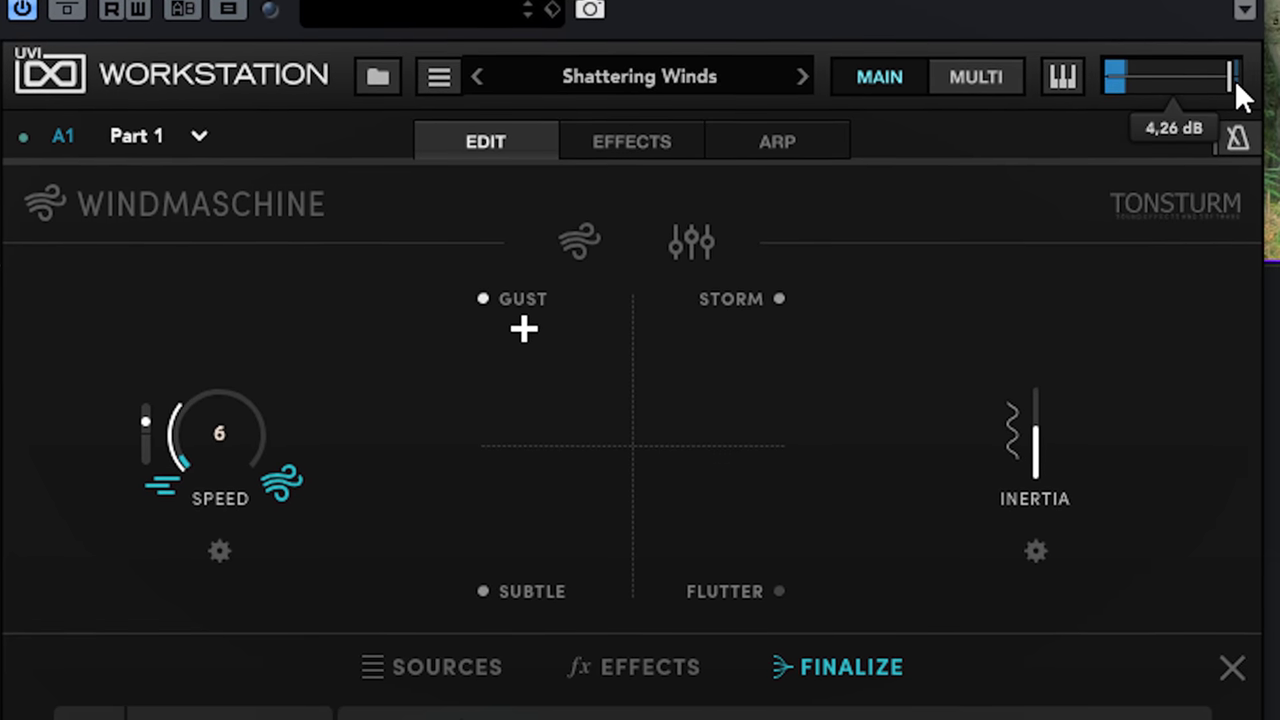
drag(1238, 78, 1229, 71)
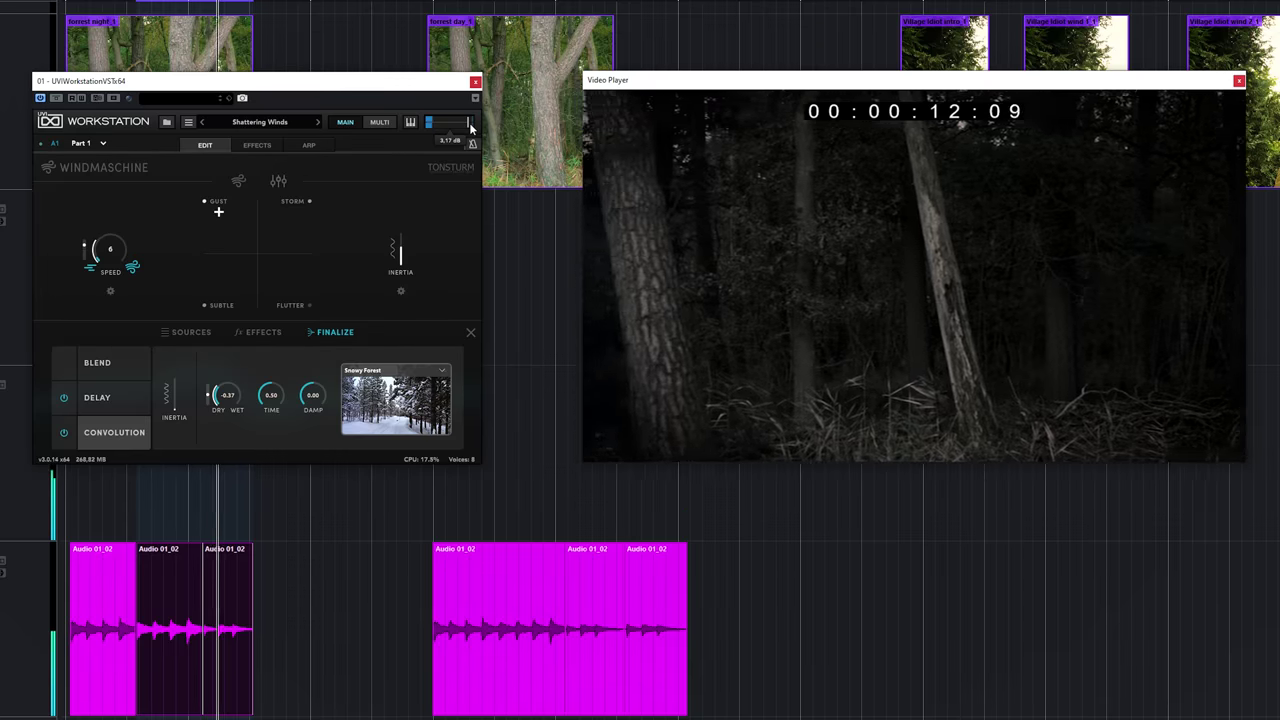